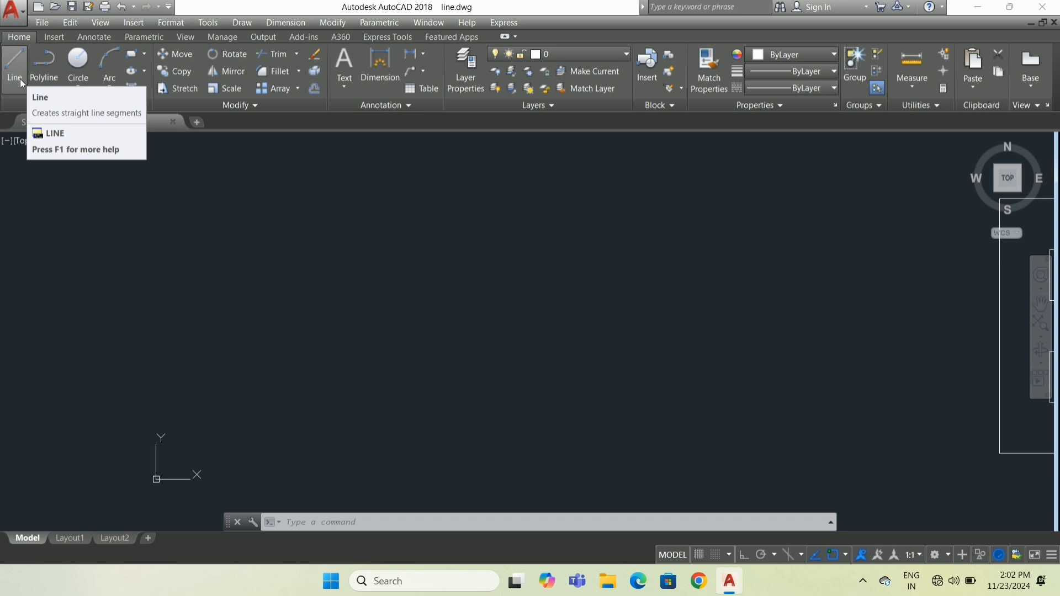
# Start a line at absolute point 3,4 and draw its first segment to relative point @5,0
pyautogui.click(332, 521)
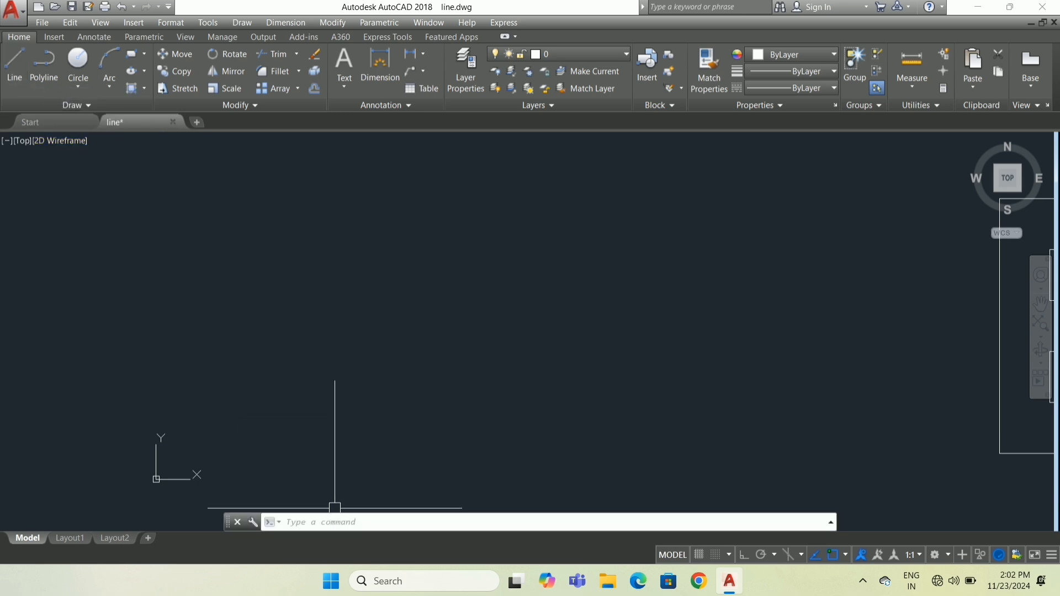
pyautogui.write('L')
pyautogui.press('Return')
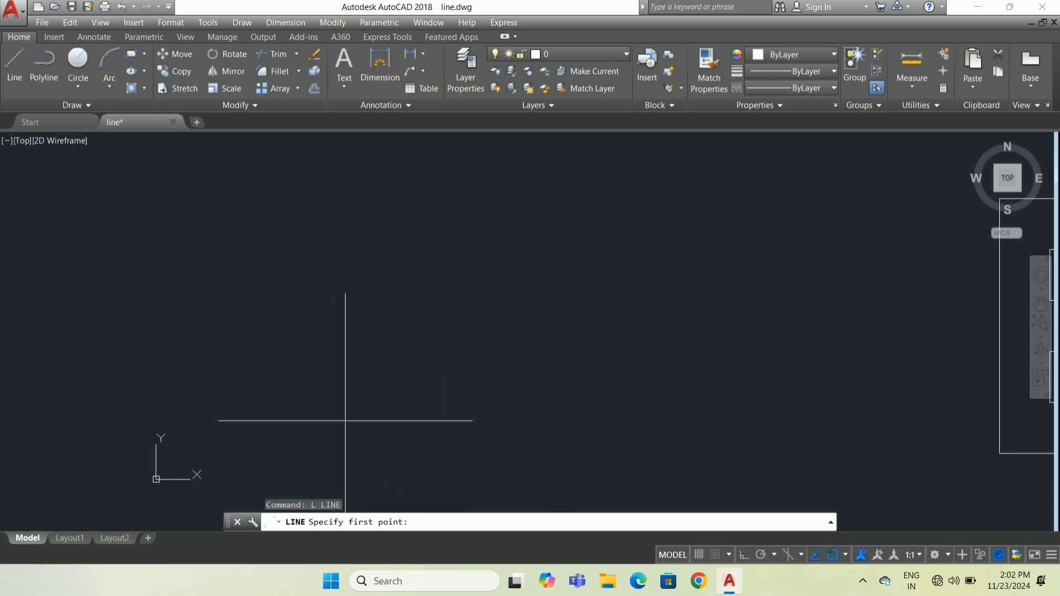
pyautogui.write('3,4')
pyautogui.press('Return')
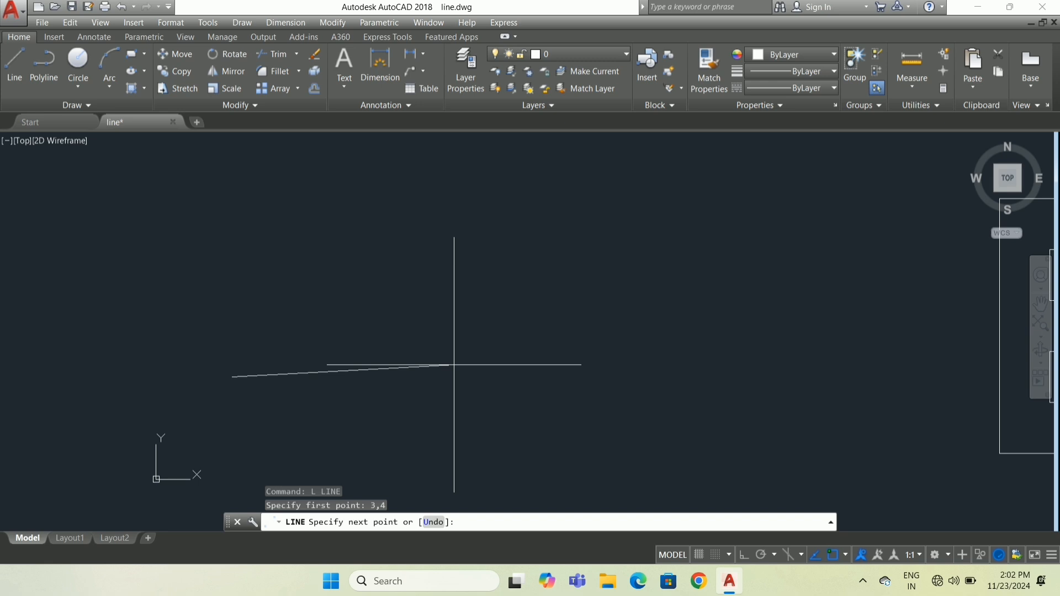
pyautogui.write('@')
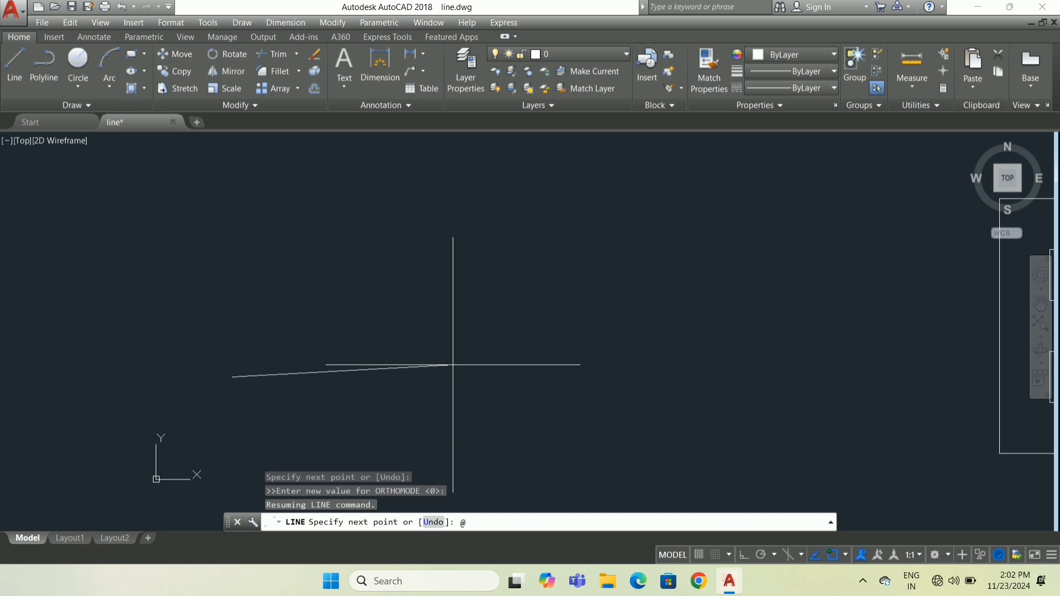
pyautogui.write('5,0')
pyautogui.press('Return')
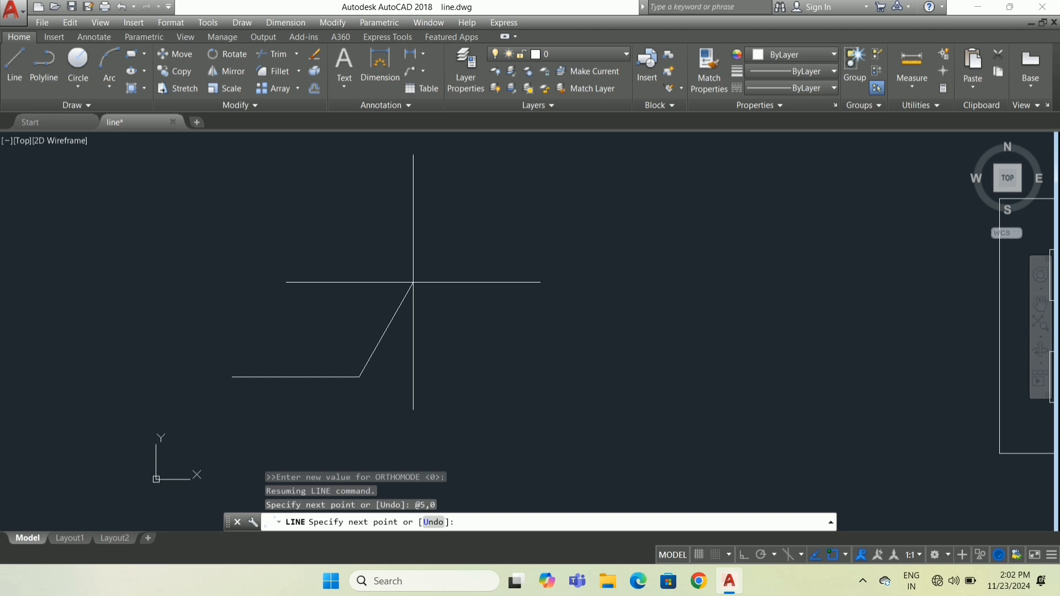
# Complete the rectangle with line segments to relative points @0,3, @-5,0 and @0,-3
pyautogui.press('F8')
pyautogui.write('@')
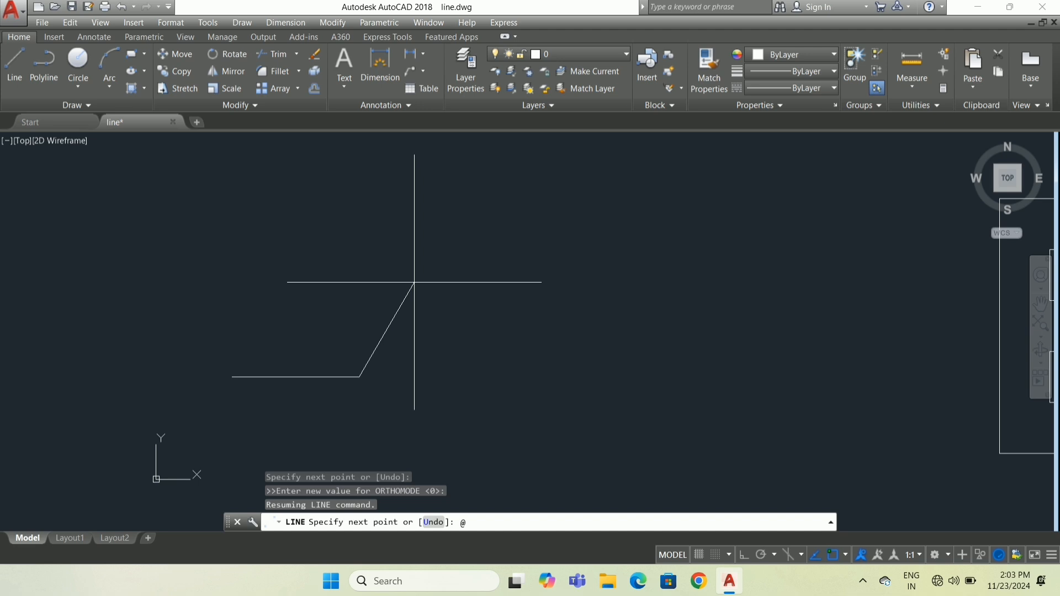
pyautogui.write('0,3')
pyautogui.press('Return')
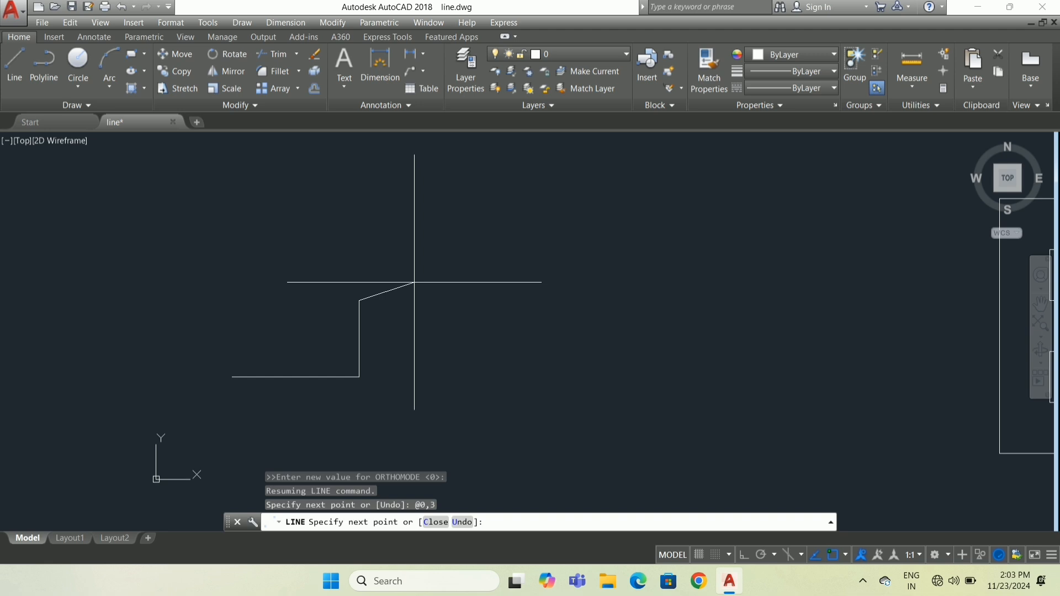
pyautogui.write('@-5')
pyautogui.press('Return')
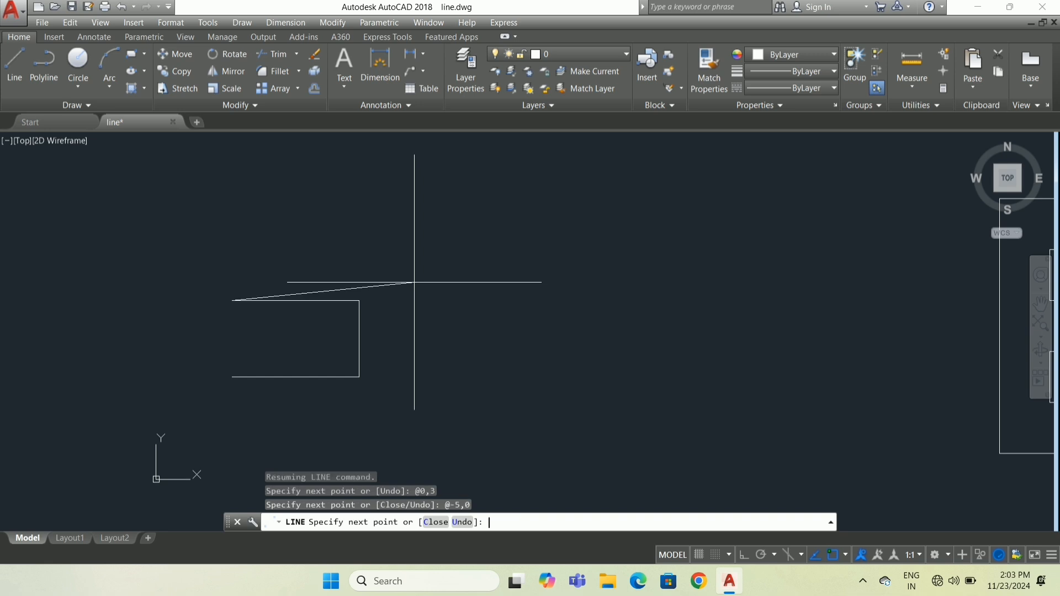
pyautogui.write('@0,-3')
pyautogui.press('Return')
pyautogui.press('Return')
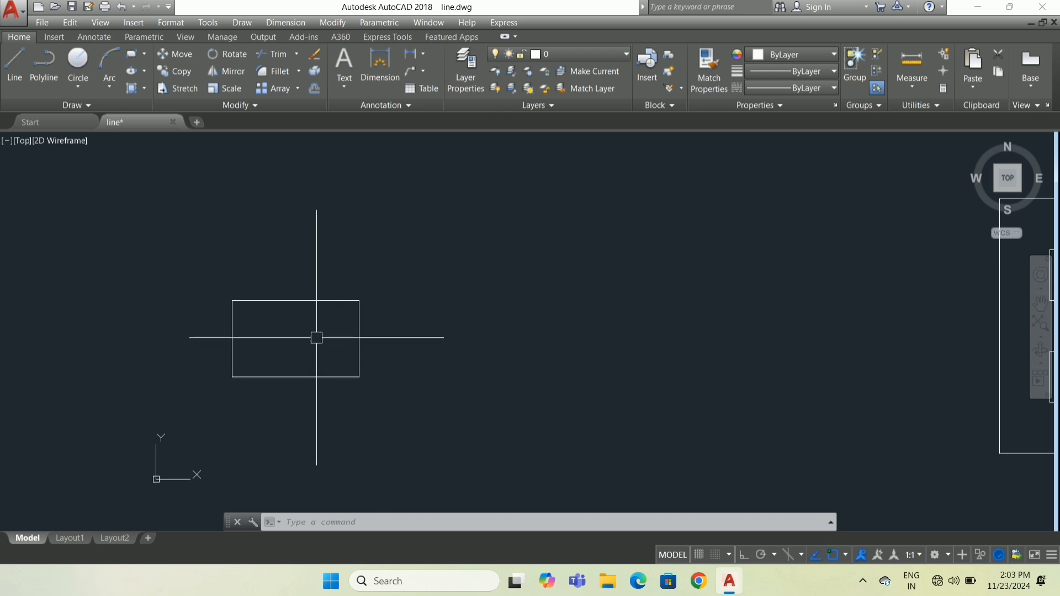
# Check the length of the rectangle's bottom edge with a linear dimension preview, without placing the dimension
pyautogui.scroll(2, 317, 334)
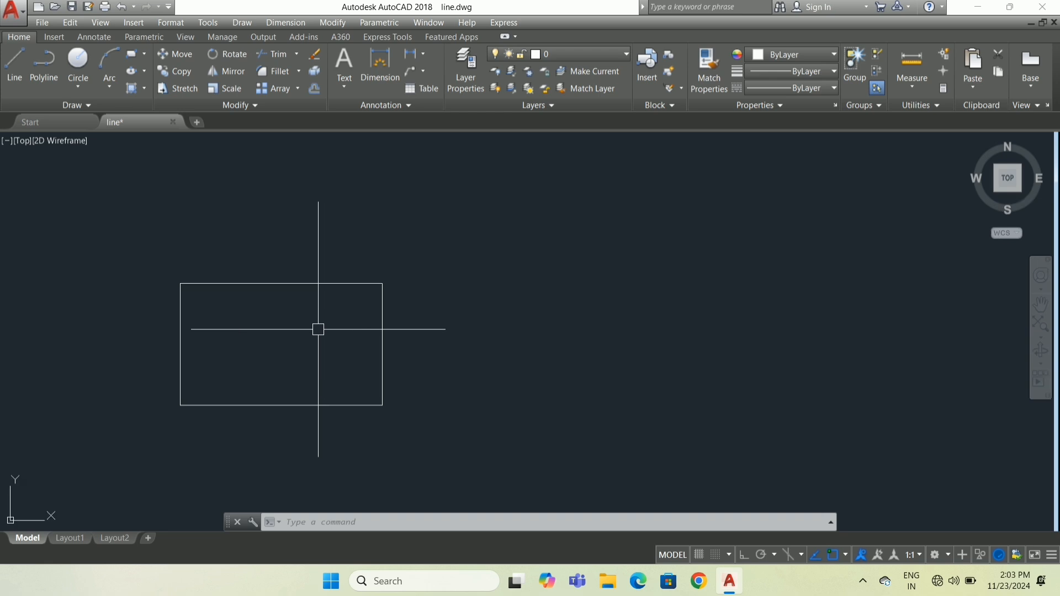
pyautogui.scroll(2, 287, 338)
pyautogui.scroll(1, 286, 337)
pyautogui.scroll(-2, 389, 318)
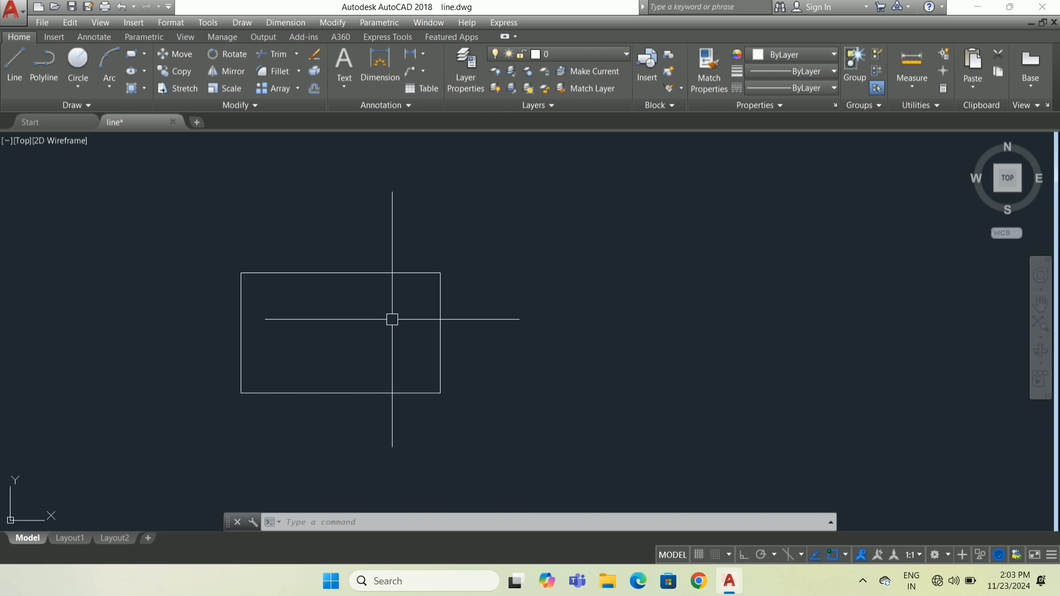
pyautogui.scroll(1, 293, 342)
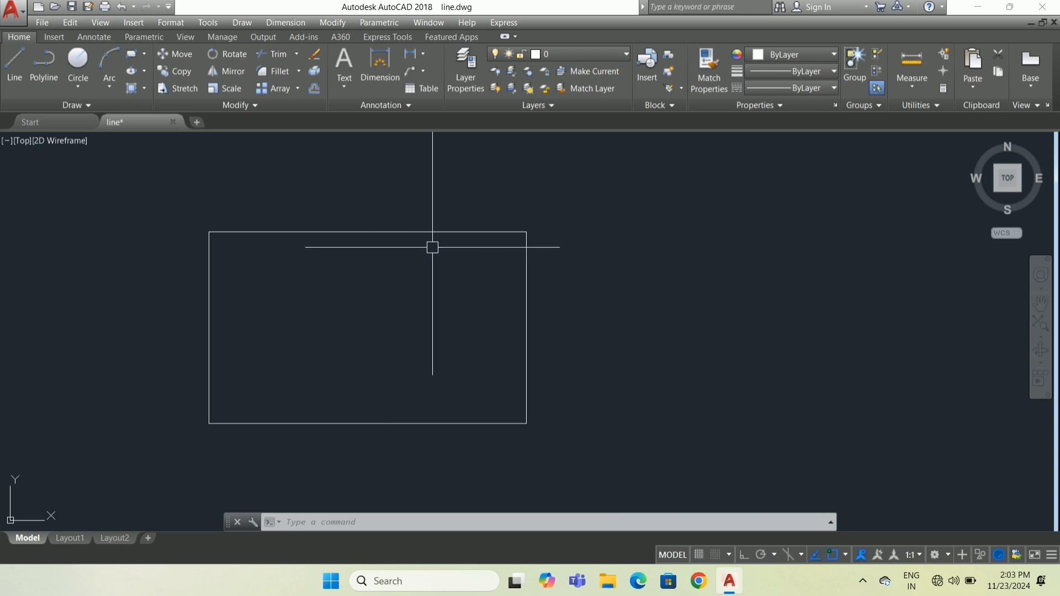
pyautogui.click(407, 57)
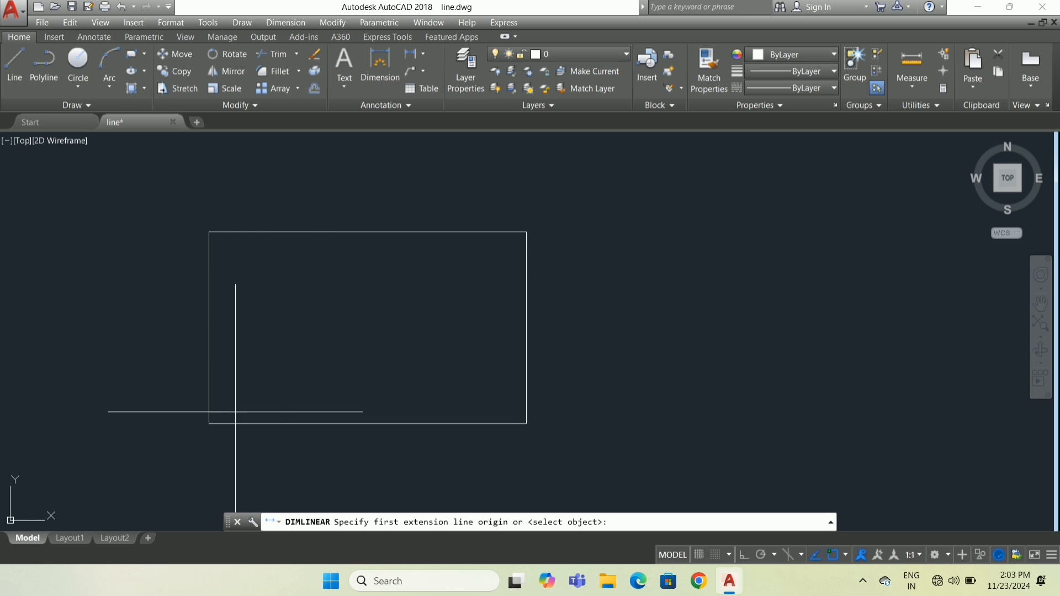
pyautogui.click(208, 423)
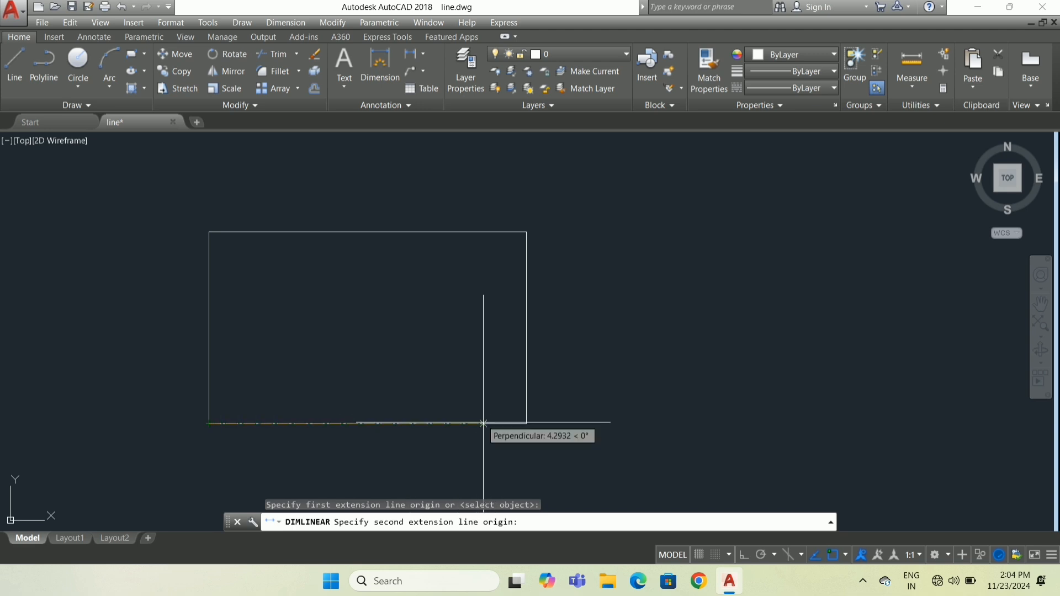
pyautogui.click(526, 424)
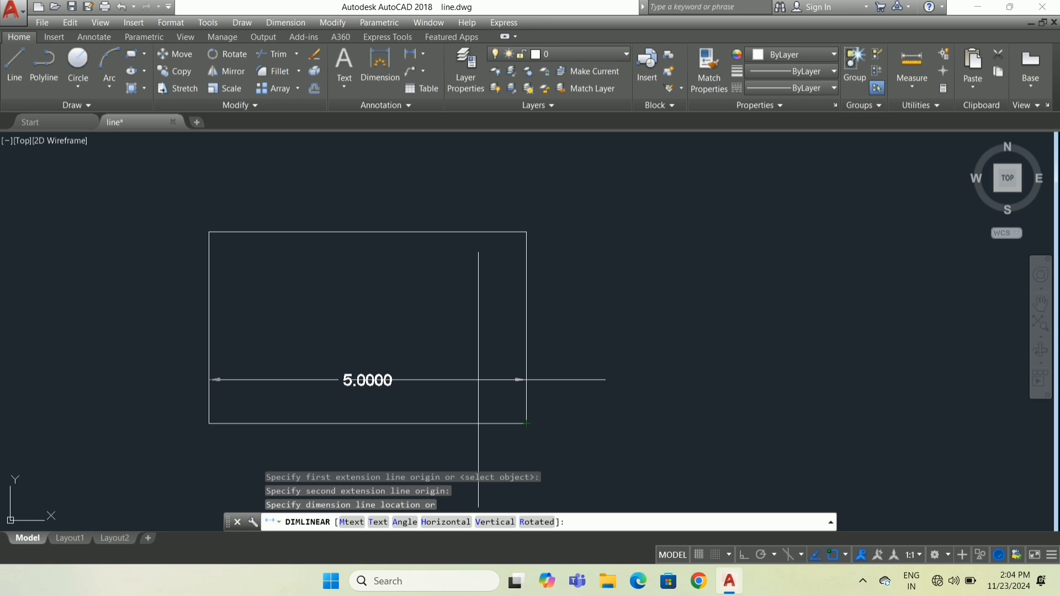
pyautogui.press('Escape')
# Check the height of the rectangle's right edge with a linear dimension preview, without placing the dimension
pyautogui.press('Return')
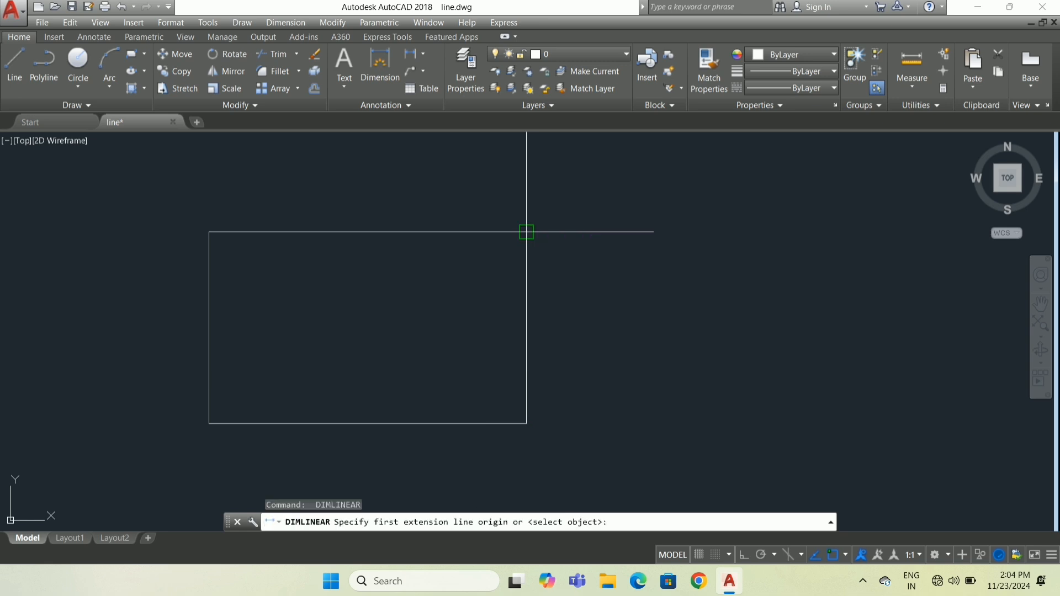
pyautogui.click(526, 232)
pyautogui.click(526, 423)
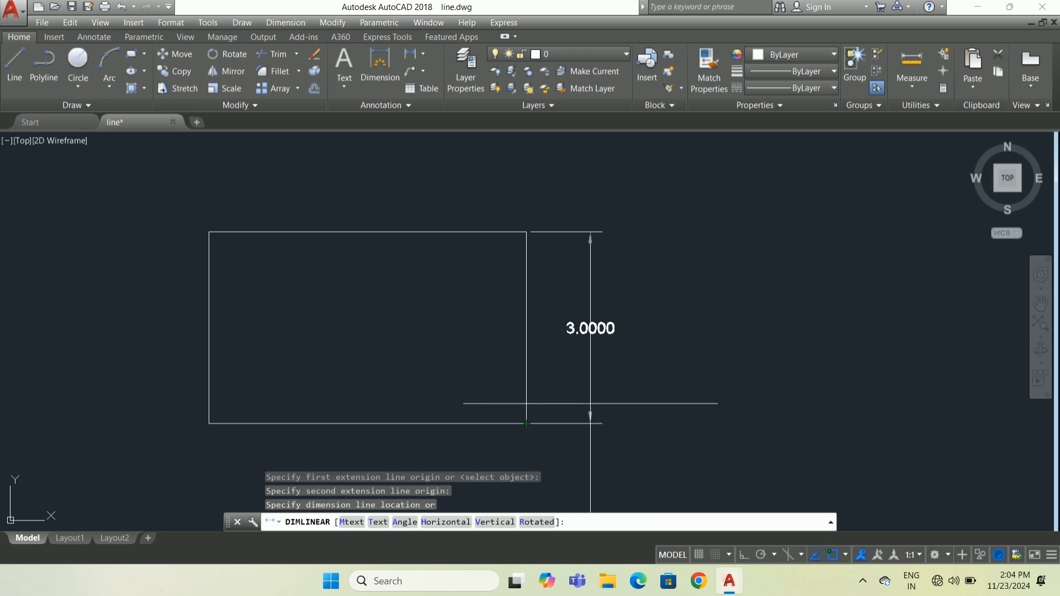
pyautogui.press('Escape')
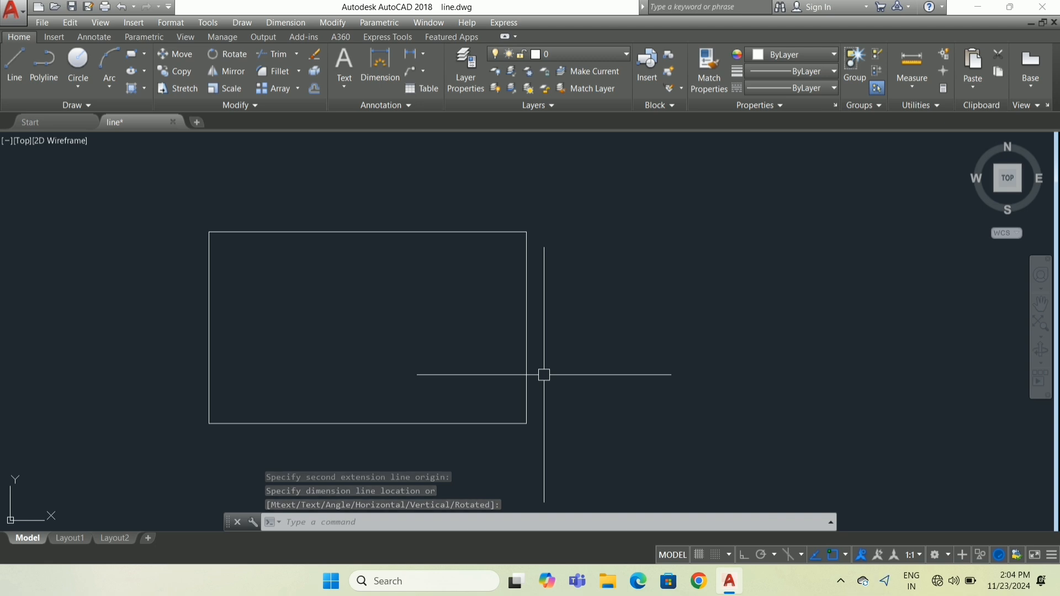
# Erase all four lines of the rectangle
pyautogui.scroll(-3, 506, 324)
pyautogui.scroll(2, 505, 324)
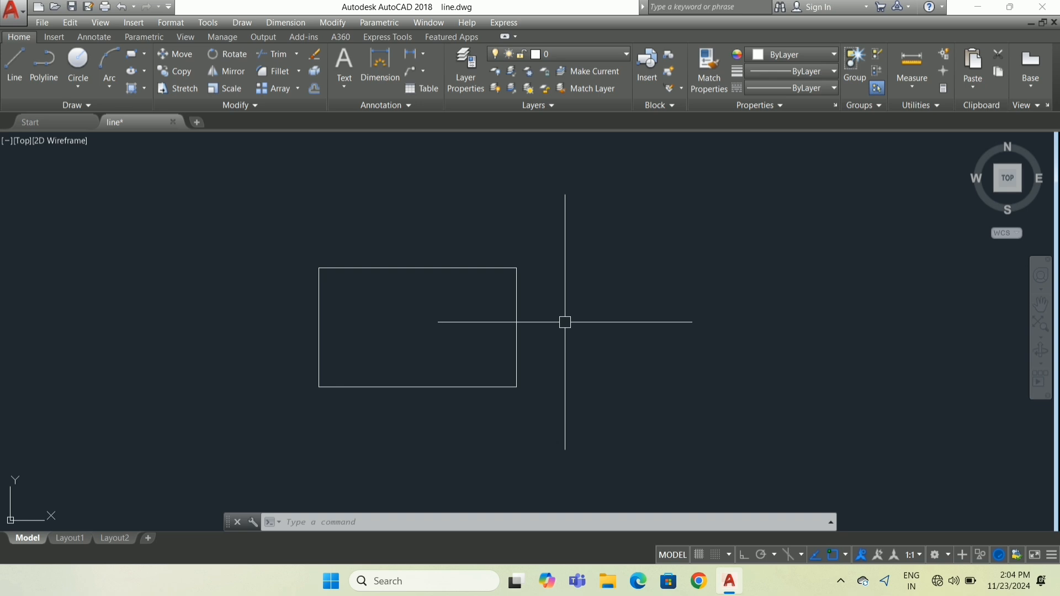
pyautogui.scroll(-2, 565, 322)
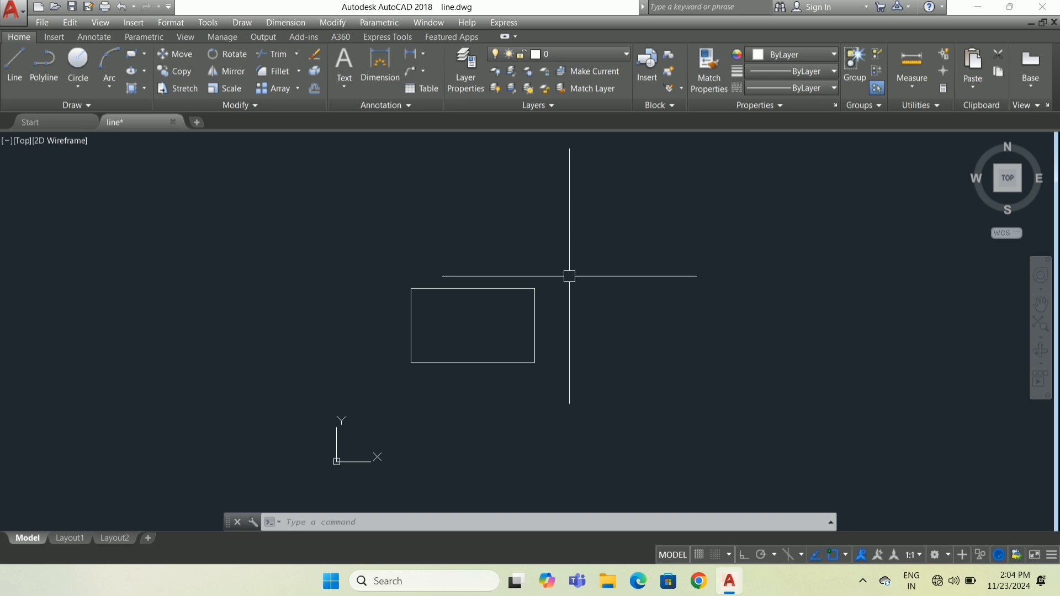
pyautogui.write('E')
pyautogui.press('Return')
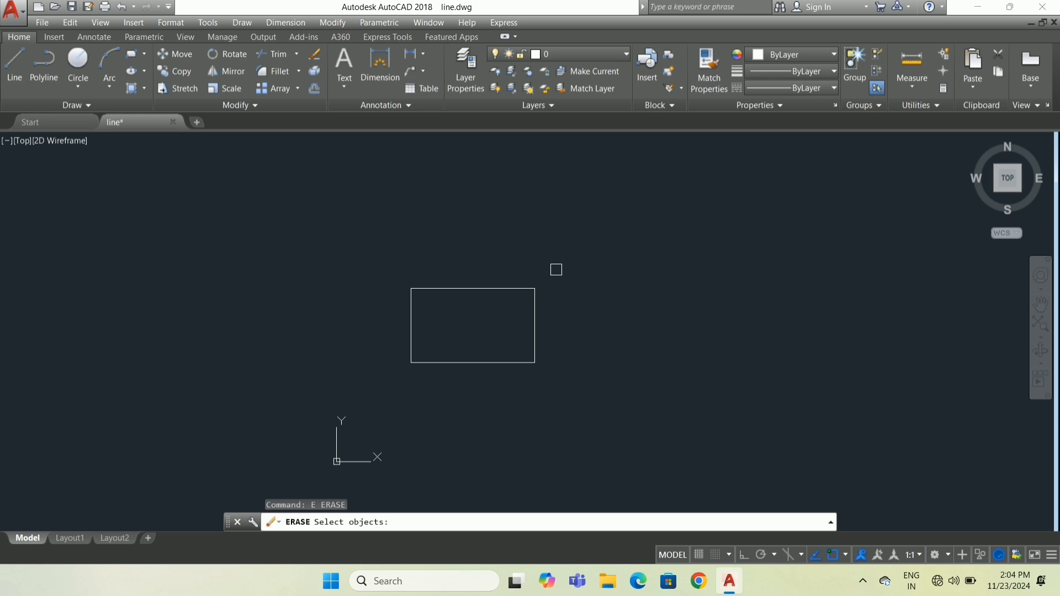
pyautogui.moveTo(539, 276)
pyautogui.mouseDown()
pyautogui.moveTo(523, 316)
pyautogui.moveTo(433, 346)
pyautogui.moveTo(391, 300)
pyautogui.moveTo(398, 275)
pyautogui.mouseUp()
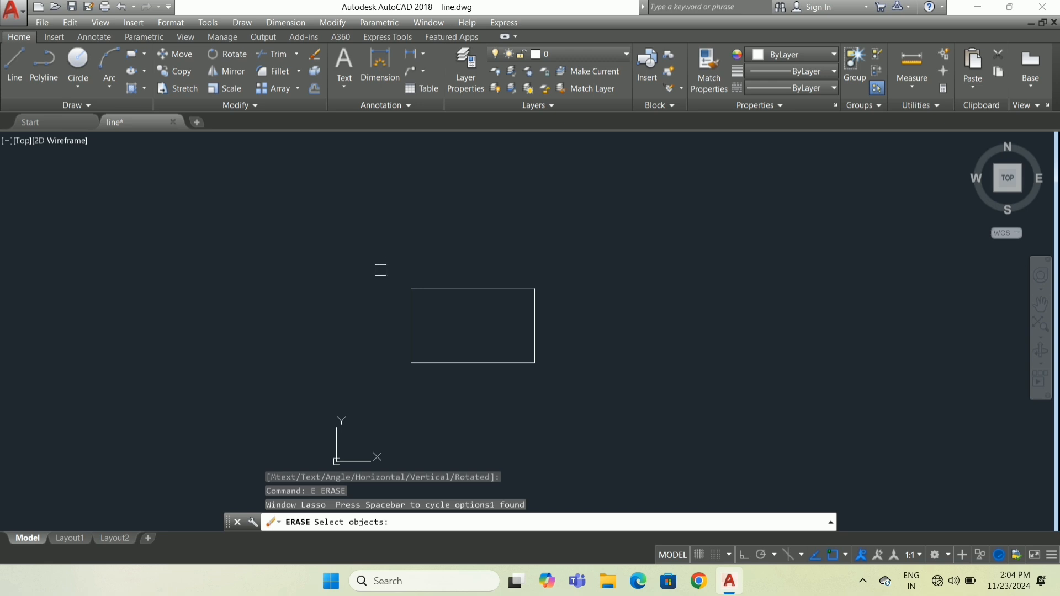
pyautogui.click(408, 313)
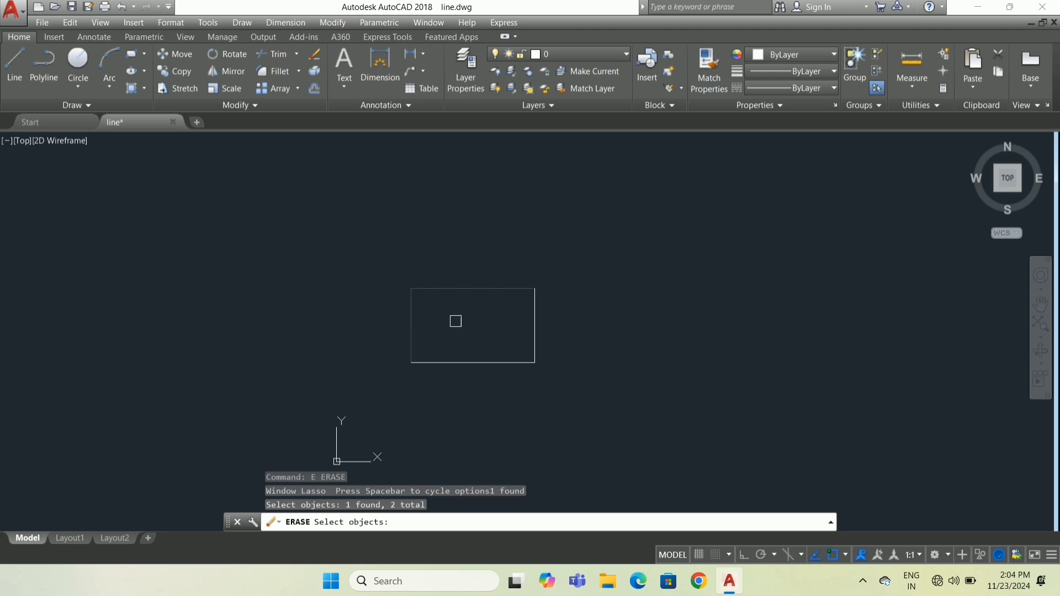
pyautogui.click(533, 313)
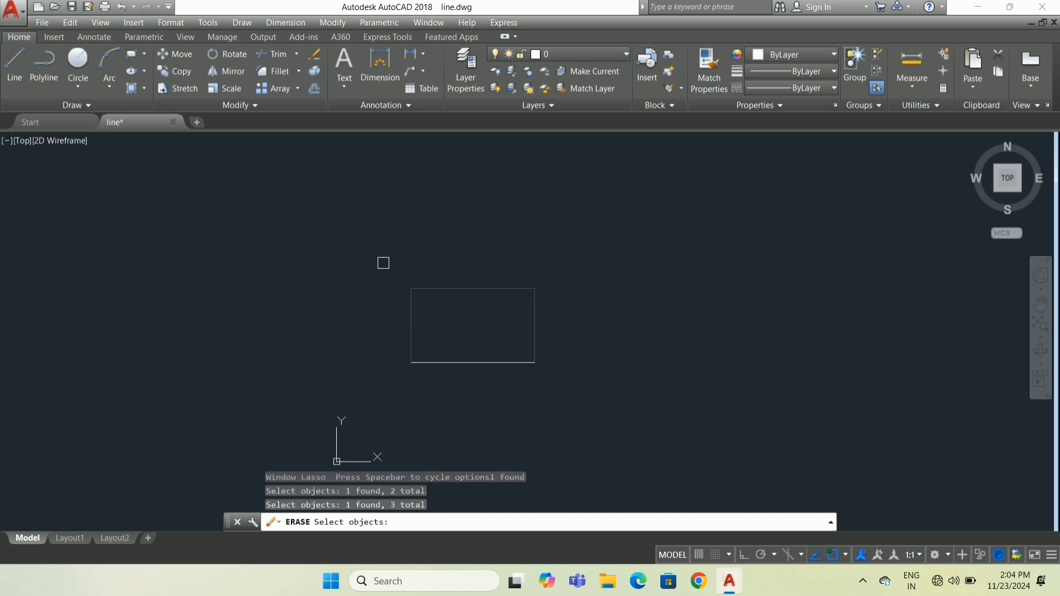
pyautogui.moveTo(383, 260)
pyautogui.mouseDown()
pyautogui.moveTo(502, 280)
pyautogui.moveTo(535, 323)
pyautogui.moveTo(534, 342)
pyautogui.mouseUp()
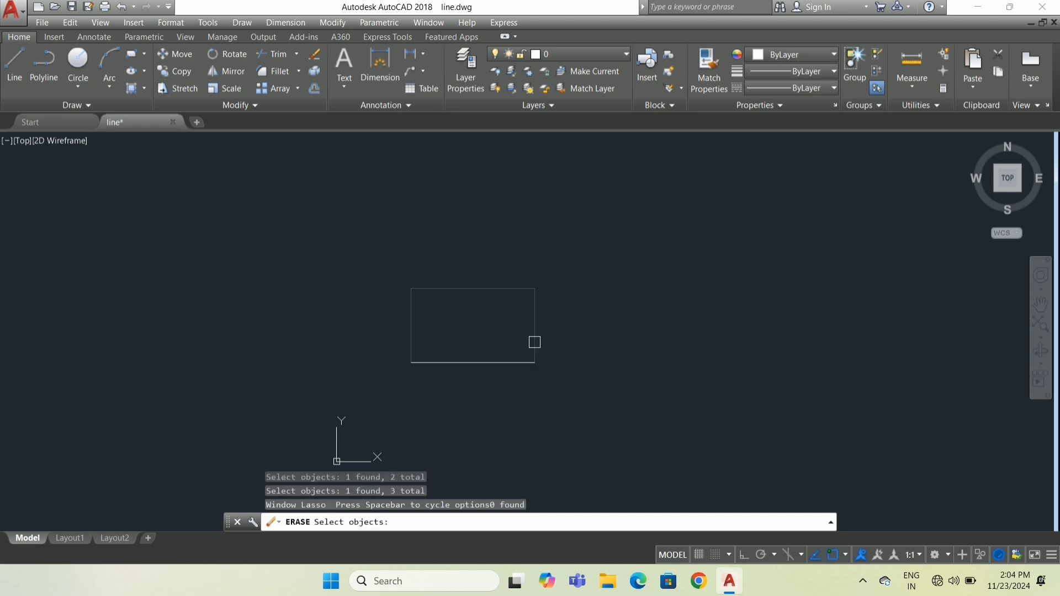
pyautogui.click(389, 263)
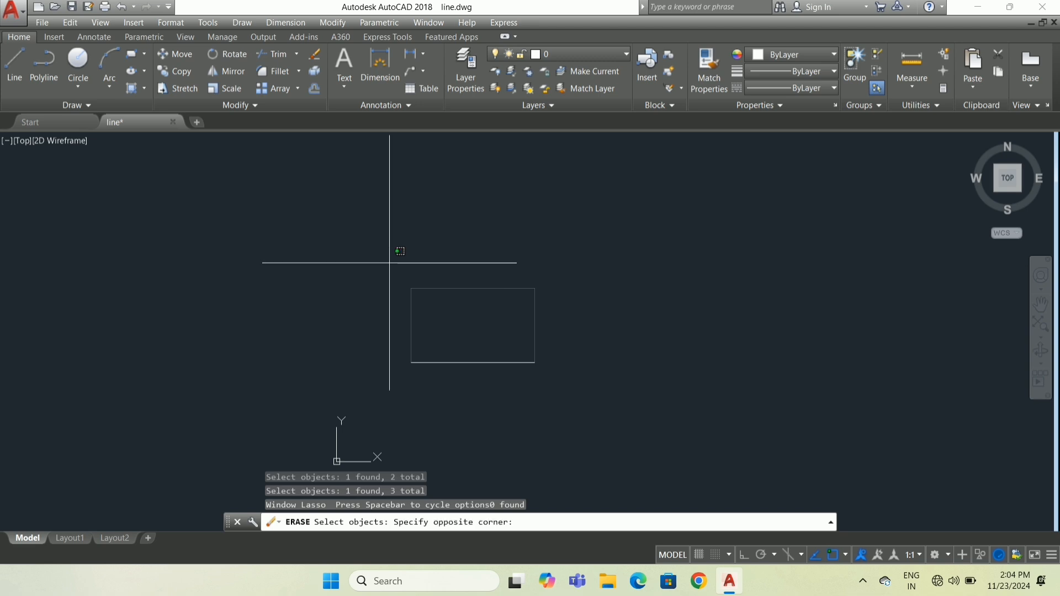
pyautogui.click(559, 401)
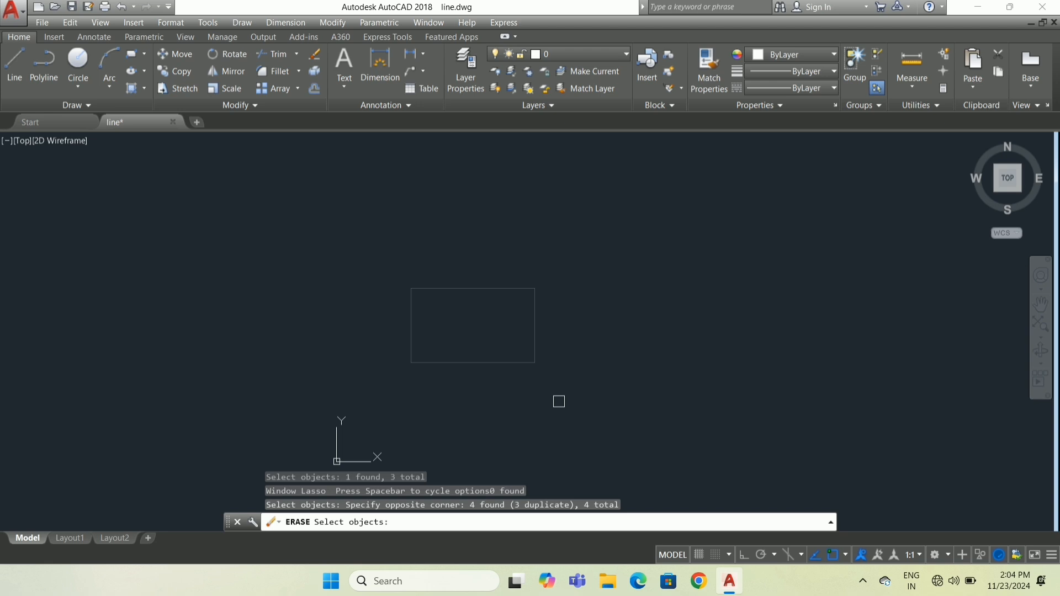
pyautogui.press('Return')
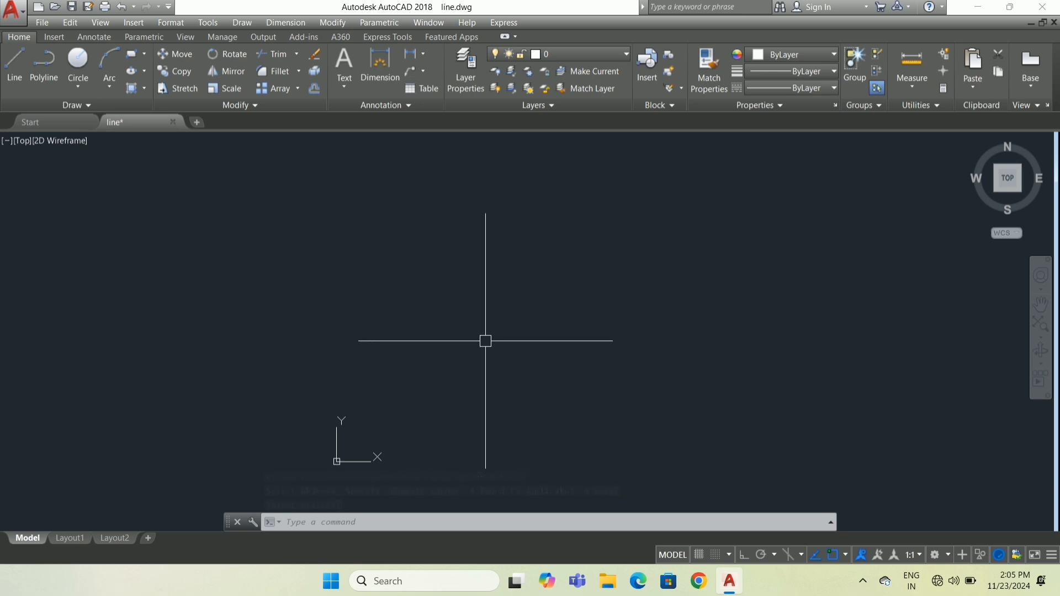
# Start a new line at absolute point 1,1 and draw a segment to relative point @6,0
pyautogui.write('l')
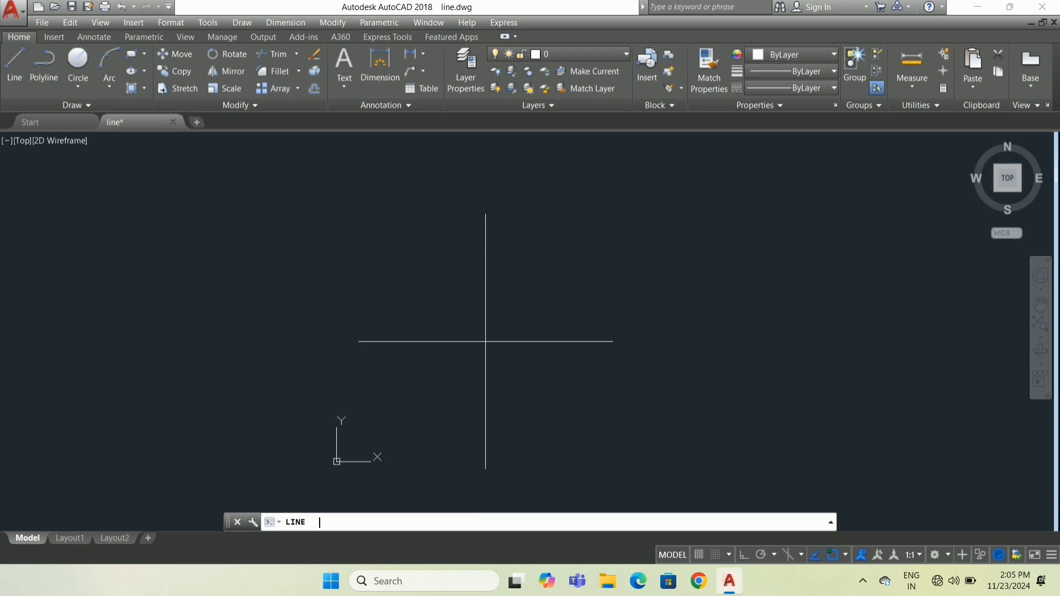
pyautogui.press('Return')
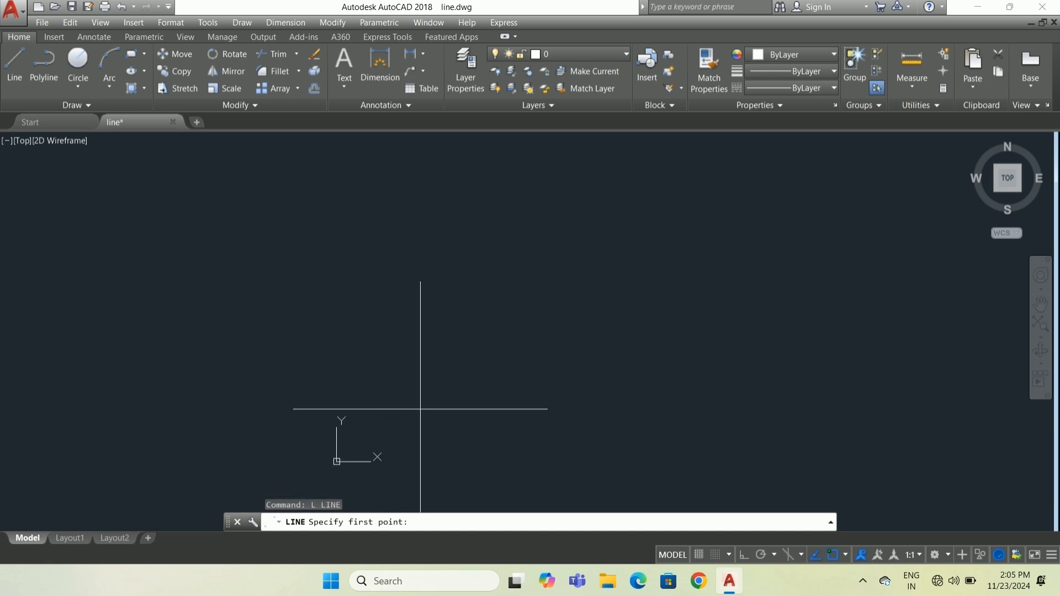
pyautogui.write('1')
pyautogui.write(',1')
pyautogui.press('Return')
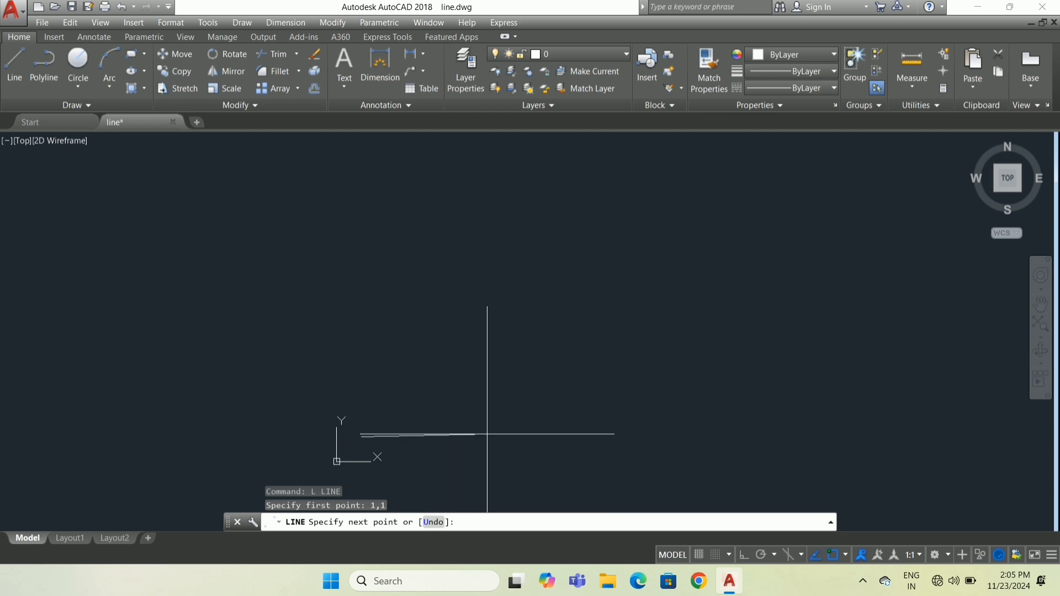
pyautogui.write('@6,0')
pyautogui.press('Return')
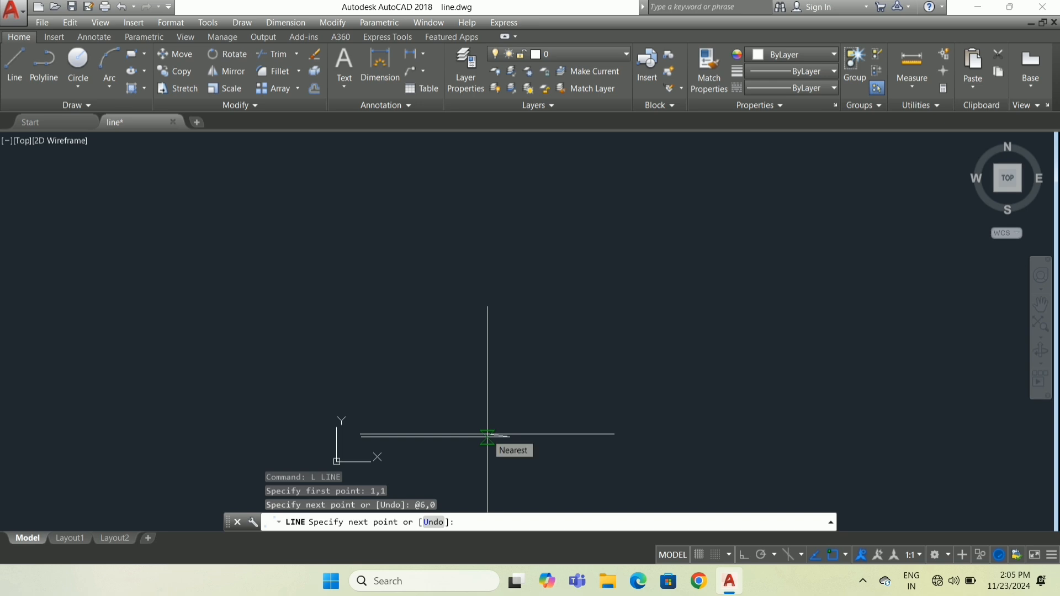
# Continue the outline with relative points @0,2, @-4,0 and @0,2 to form the bottom arm of a letter E
pyautogui.write('@0,2')
pyautogui.press('Return')
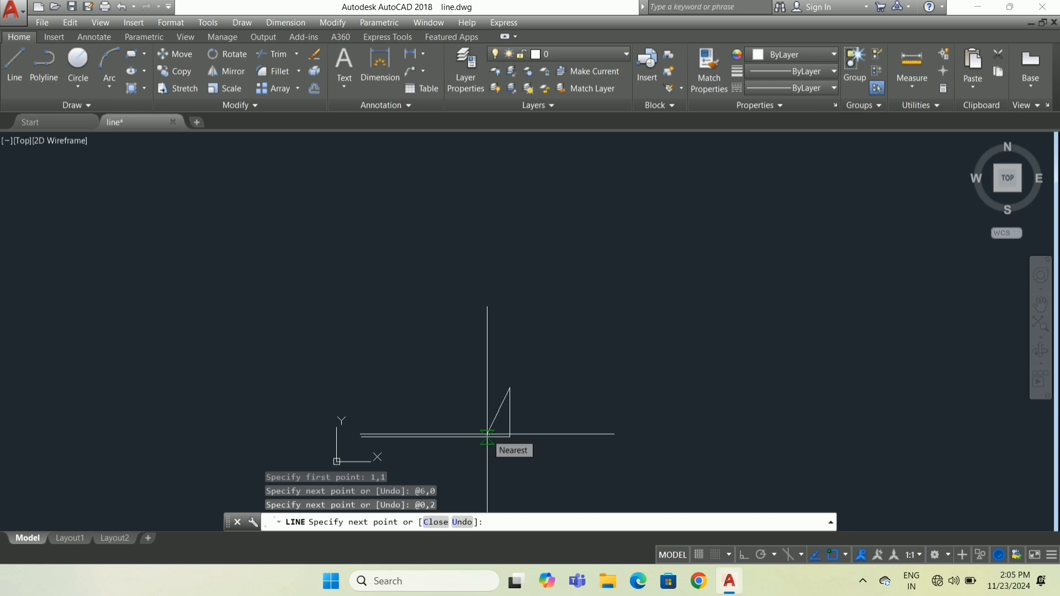
pyautogui.write('@-4,0')
pyautogui.press('Return')
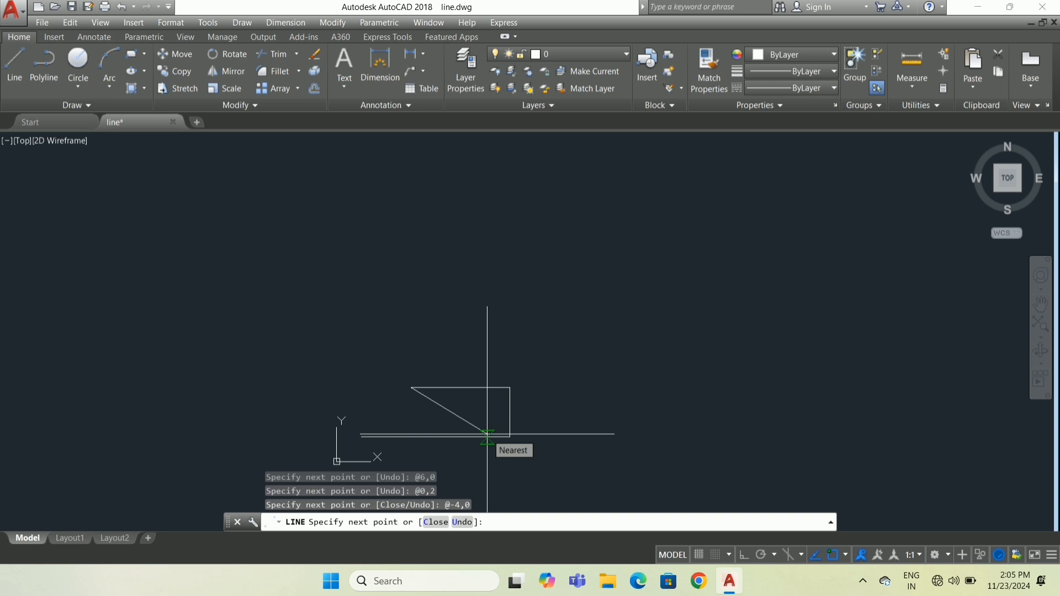
pyautogui.write('@')
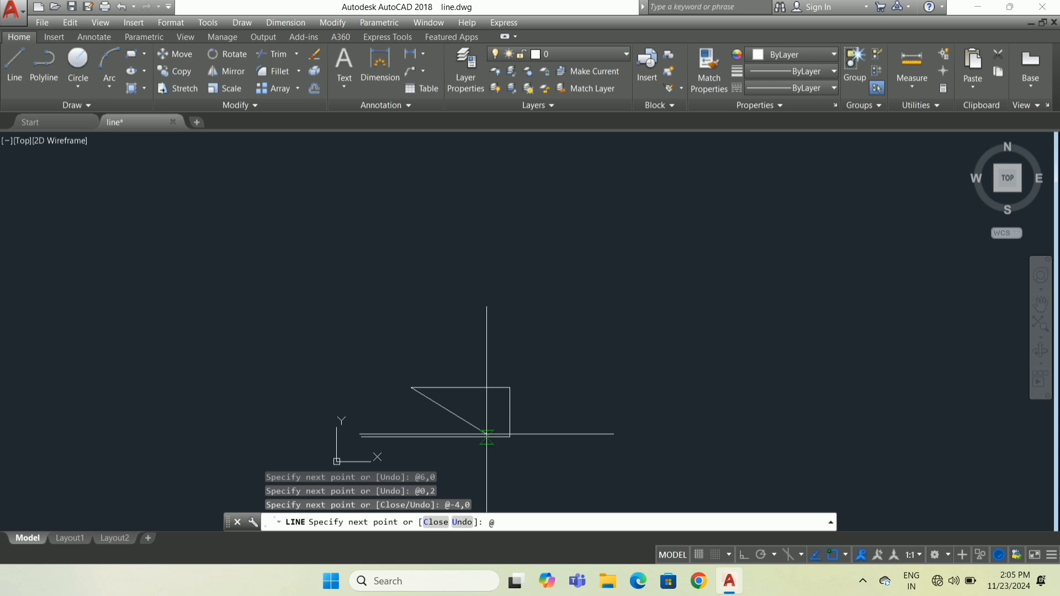
pyautogui.write('0,2')
pyautogui.press('Return')
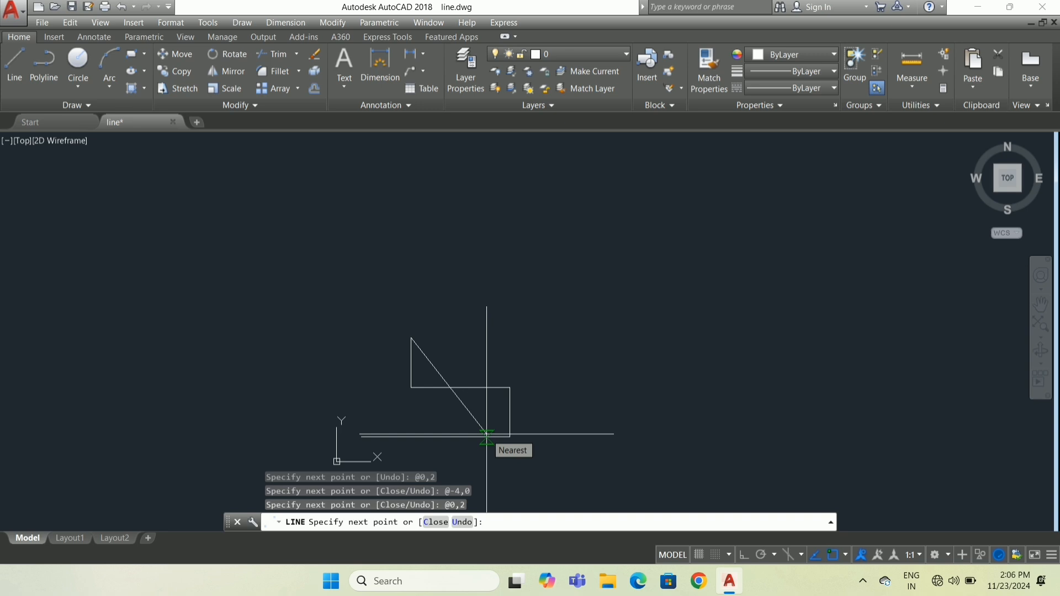
# Draw the E's middle arm with segments to relative points @2,0, @0,2 and @-2,0
pyautogui.write('@2,0')
pyautogui.press('Return')
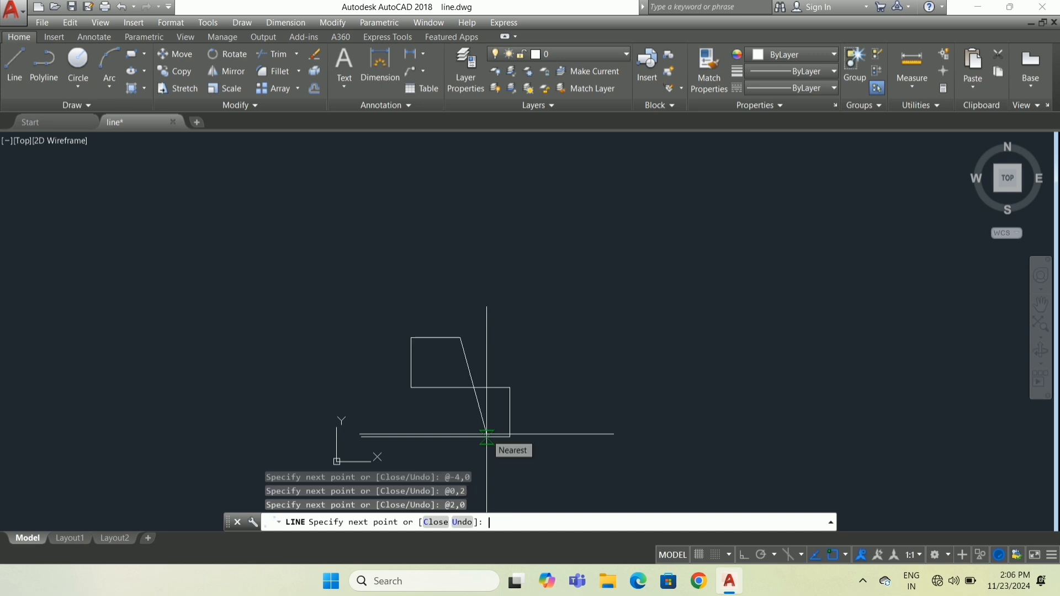
pyautogui.write('@')
pyautogui.write('0,2')
pyautogui.press('Return')
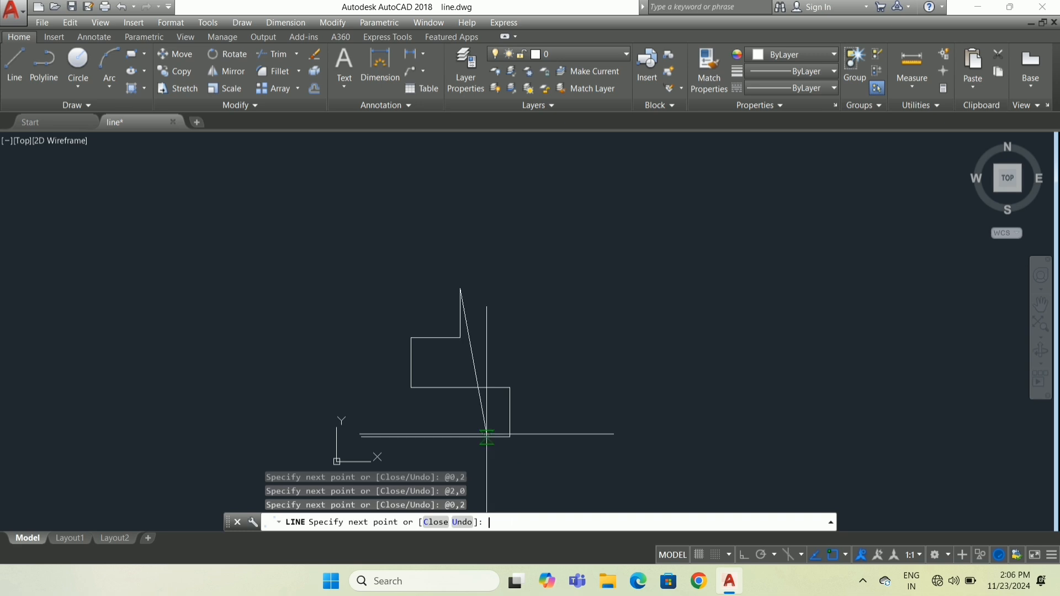
pyautogui.write('@')
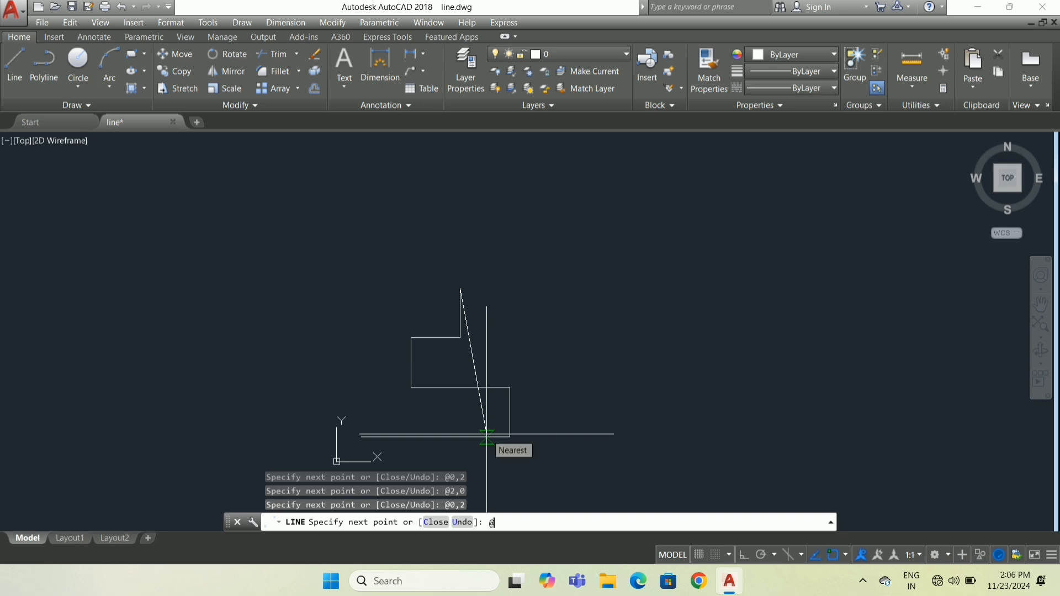
pyautogui.write('-2,0')
pyautogui.press('Return')
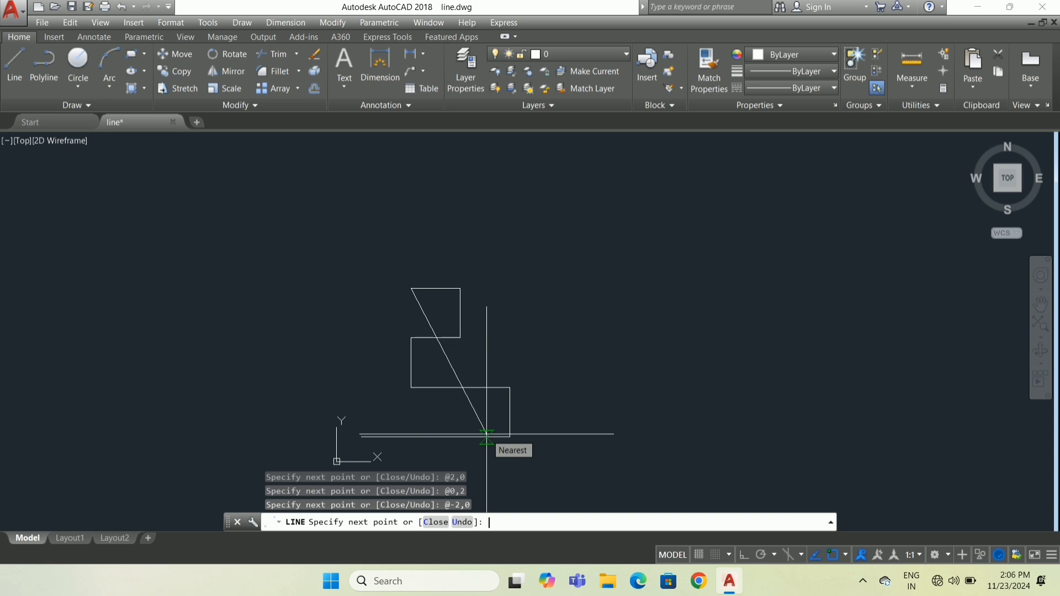
# Continue the E outline up to its top arm with relative points @0,2, @4,0 and @0,2
pyautogui.write('@')
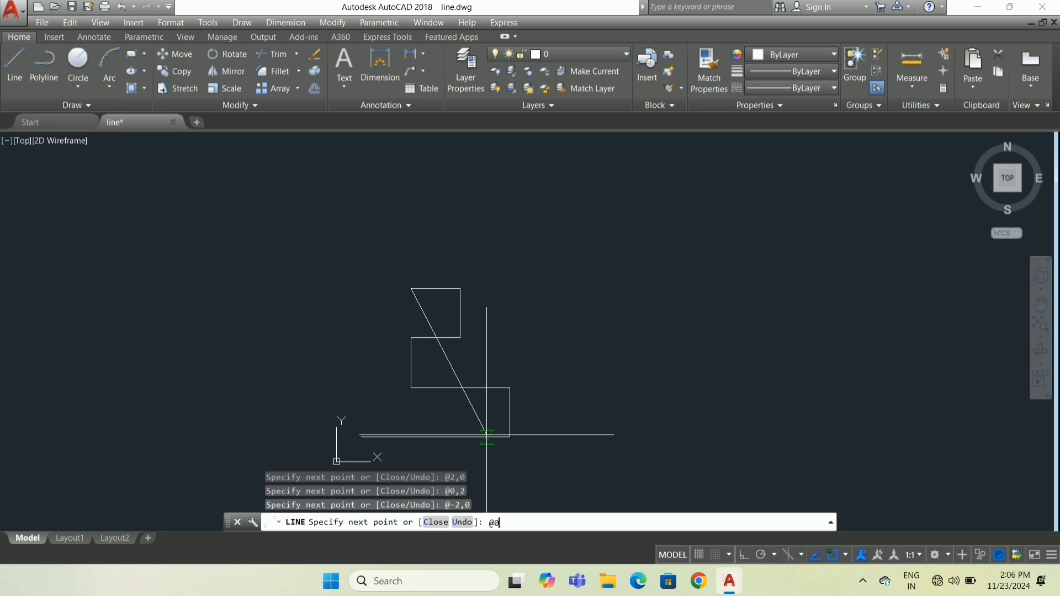
pyautogui.write('0,2')
pyautogui.press('Return')
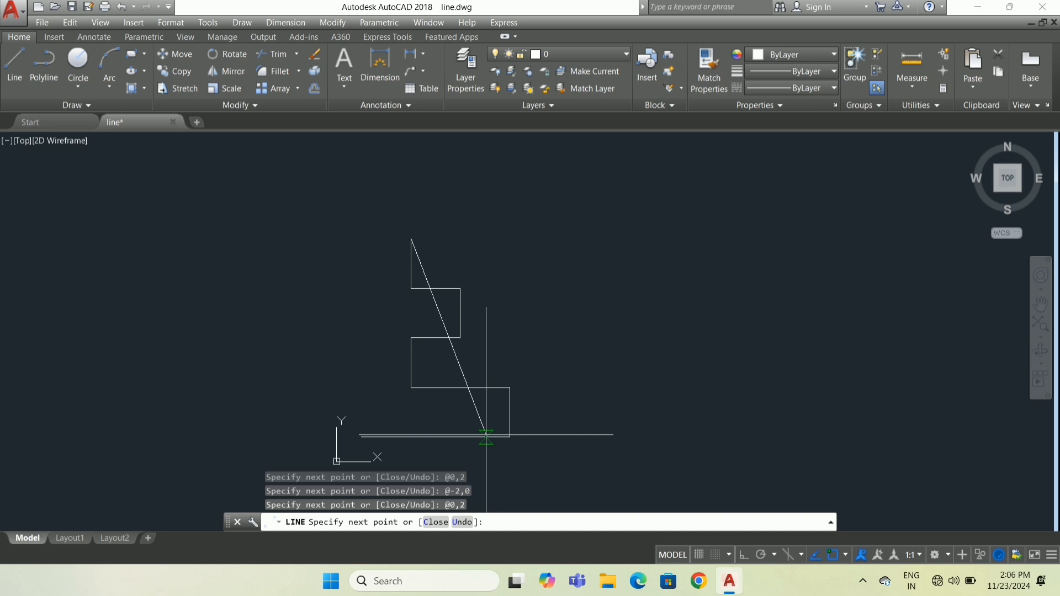
pyautogui.write('@4')
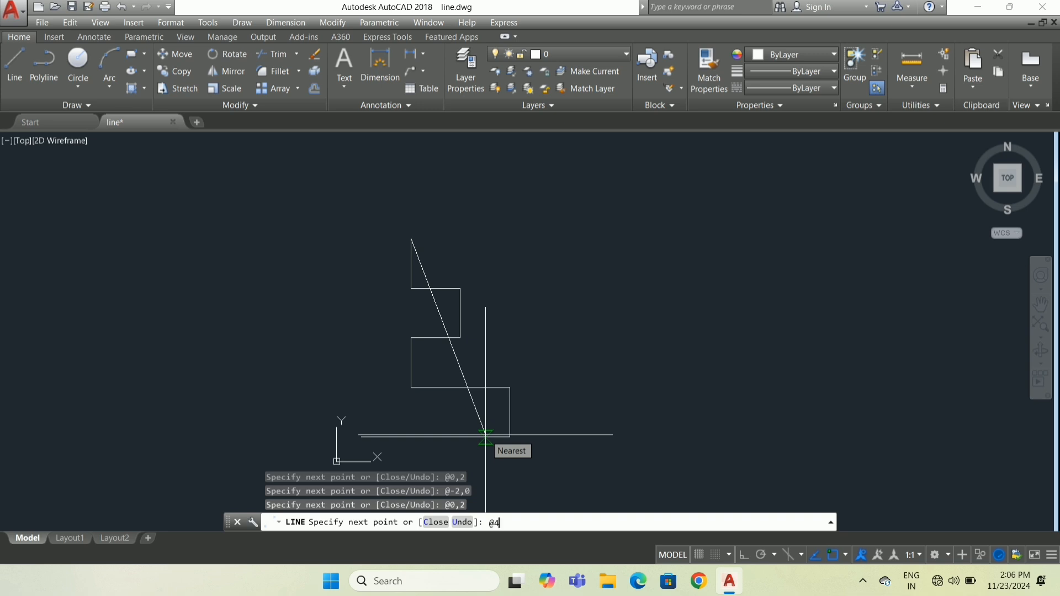
pyautogui.write(',0')
pyautogui.press('Return')
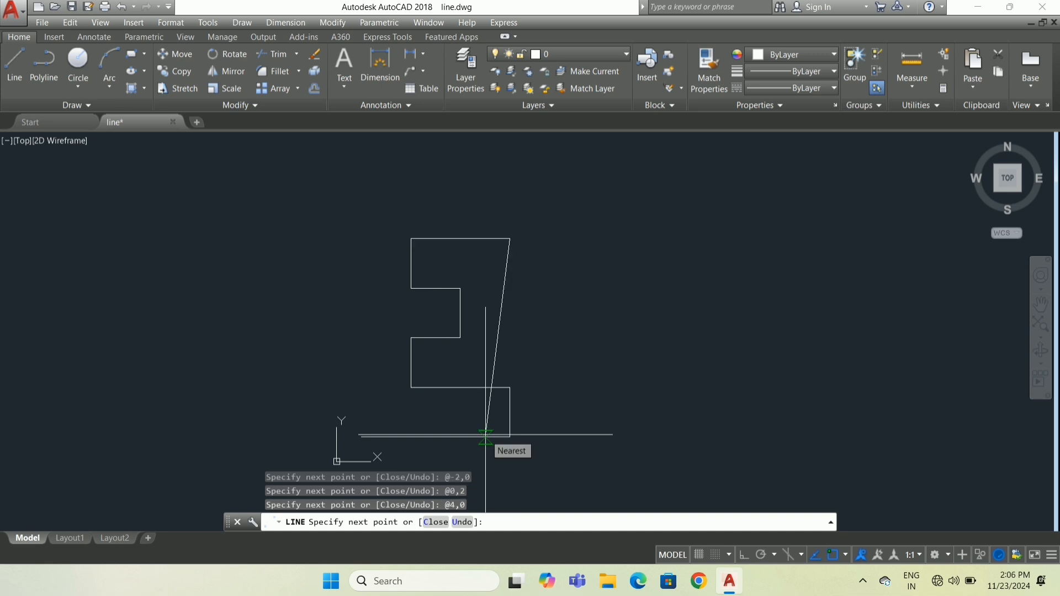
pyautogui.write('@0,2')
pyautogui.press('Return')
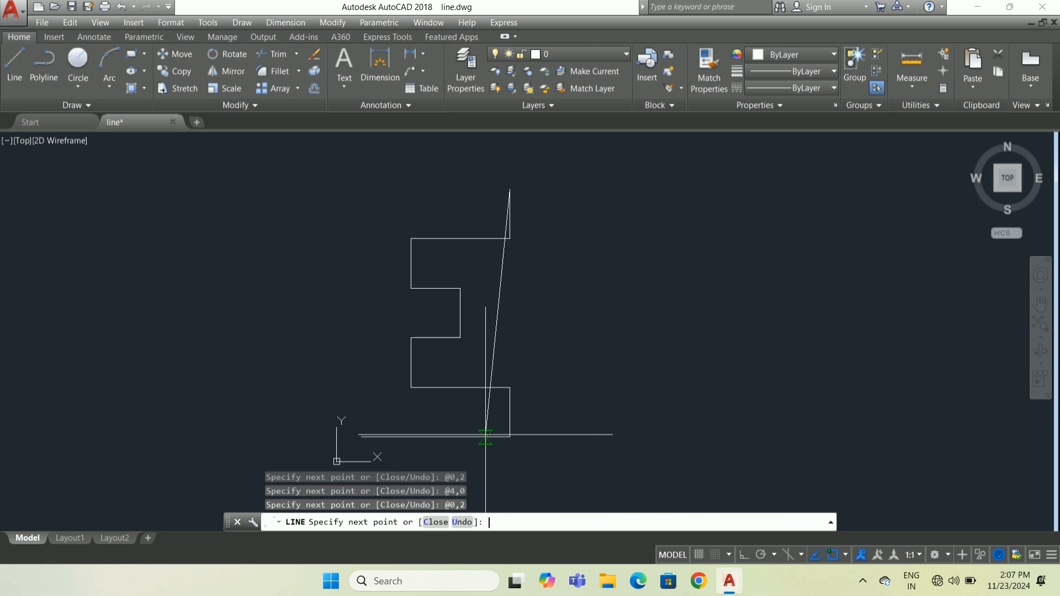
# Draw the E's top edge to relative point @-6,0 and close the outline back to its start point
pyautogui.write('@')
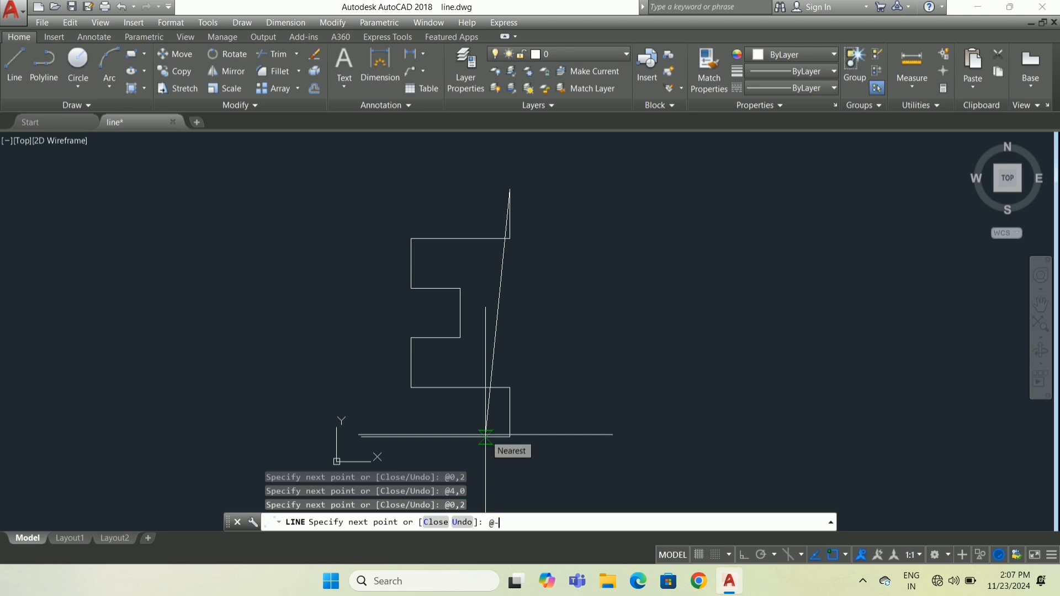
pyautogui.write('-6,0')
pyautogui.press('Return')
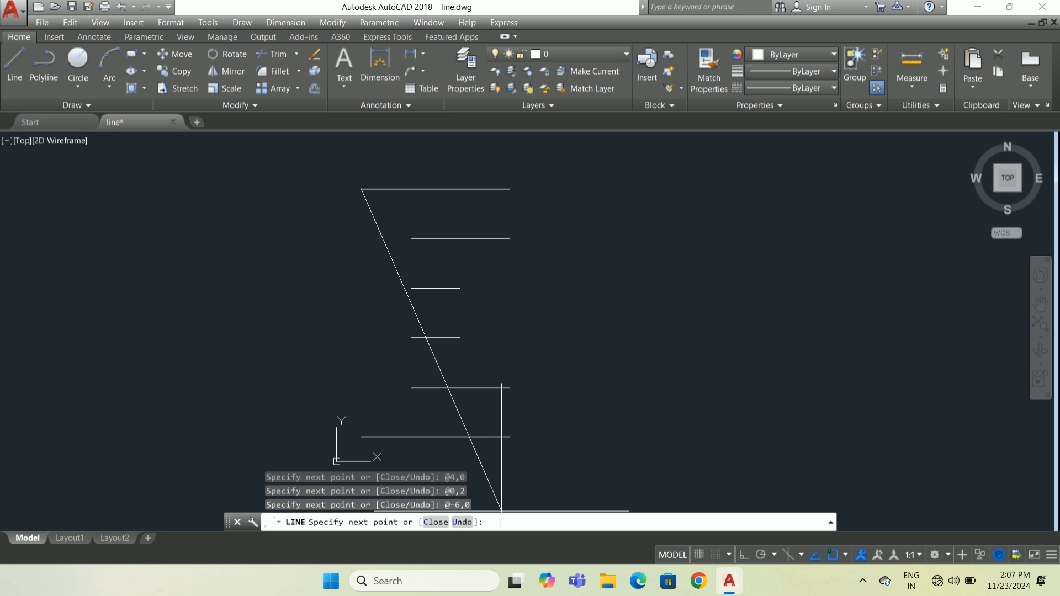
pyautogui.write('c')
pyautogui.press('Return')
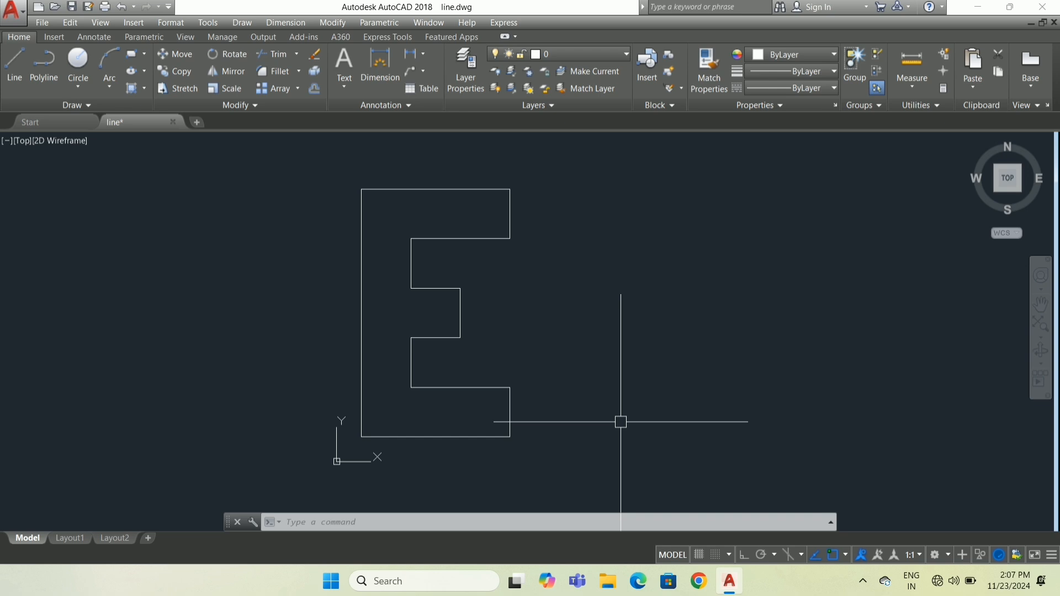
# Start a line at absolute point 10,1 and draw an F's base and lower stem edge with relative points @2,0 and @0,4
pyautogui.write('1')
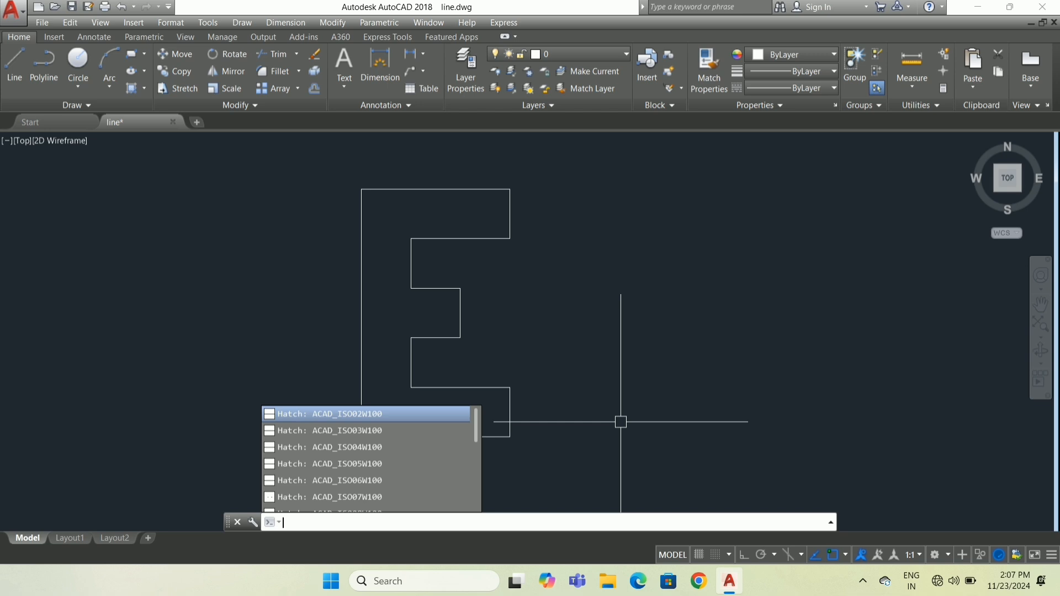
pyautogui.press('Return')
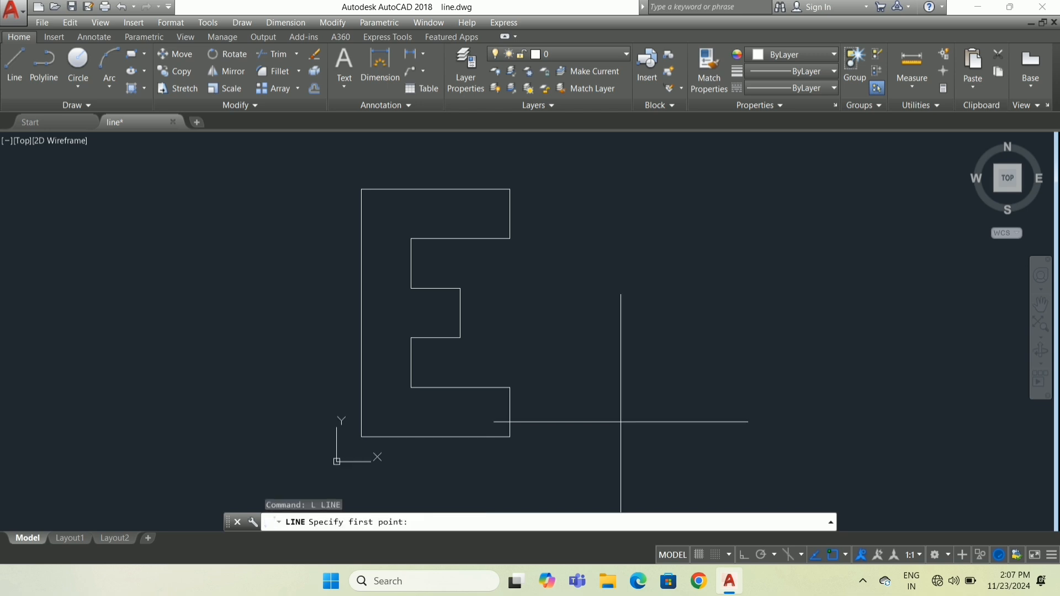
pyautogui.write('10,1')
pyautogui.press('Return')
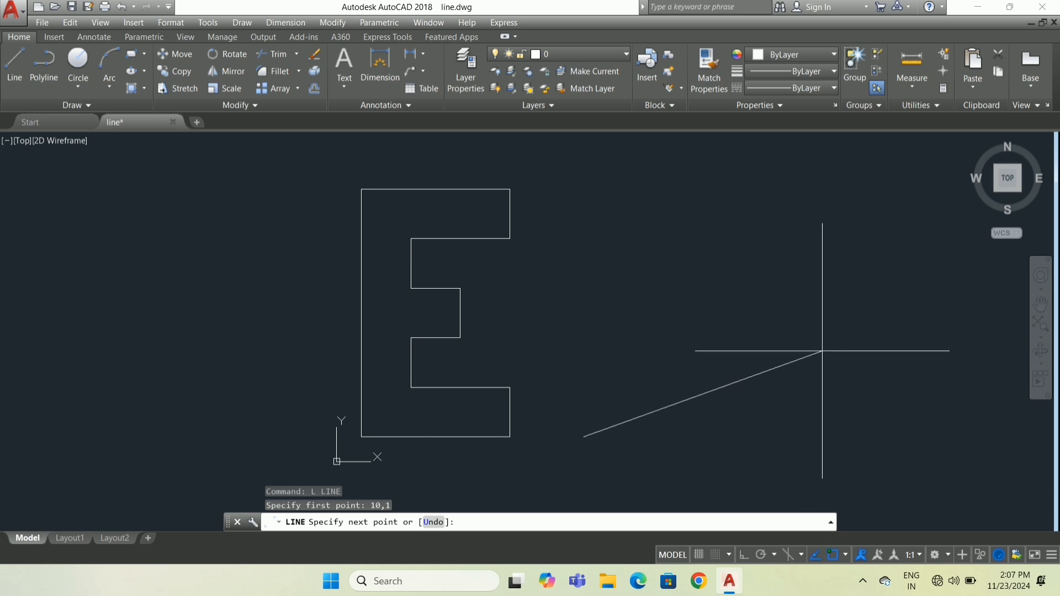
pyautogui.press('F8')
pyautogui.write('@')
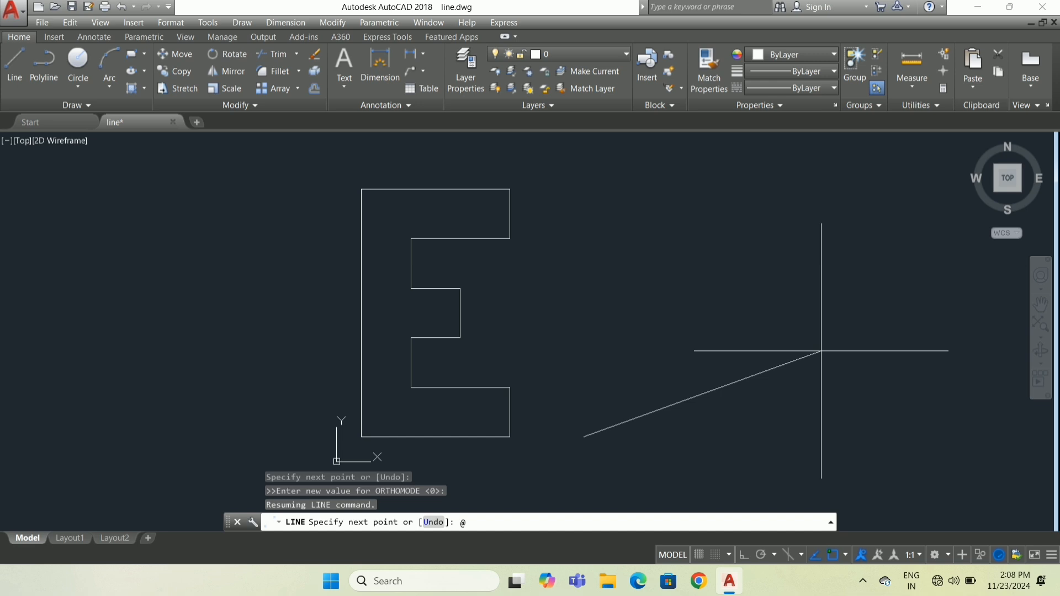
pyautogui.write('2,0')
pyautogui.press('Return')
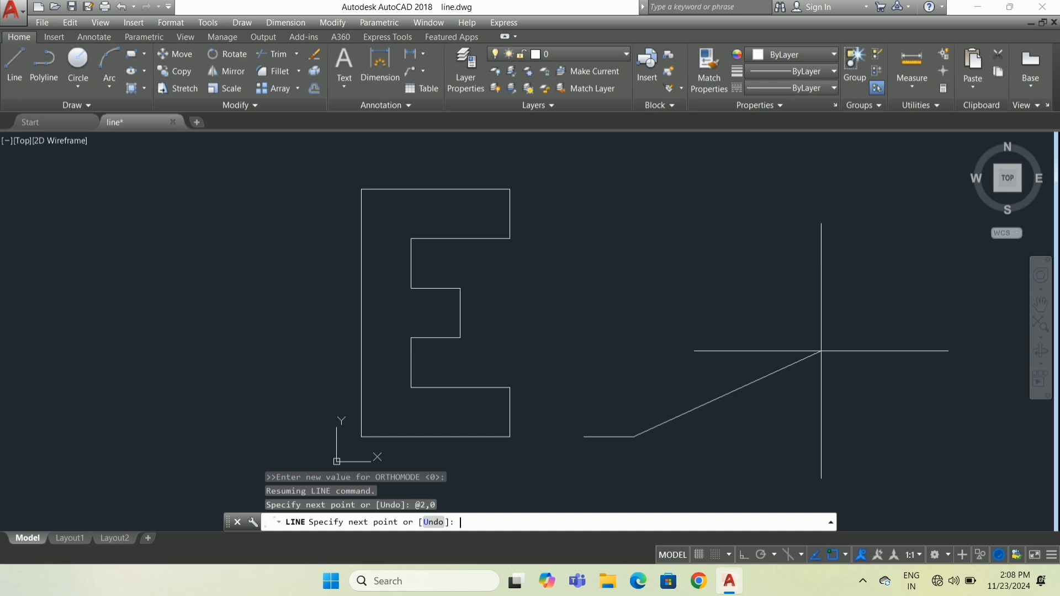
pyautogui.write('@4')
pyautogui.press('BackSpace')
pyautogui.write('0,4')
pyautogui.press('Return')
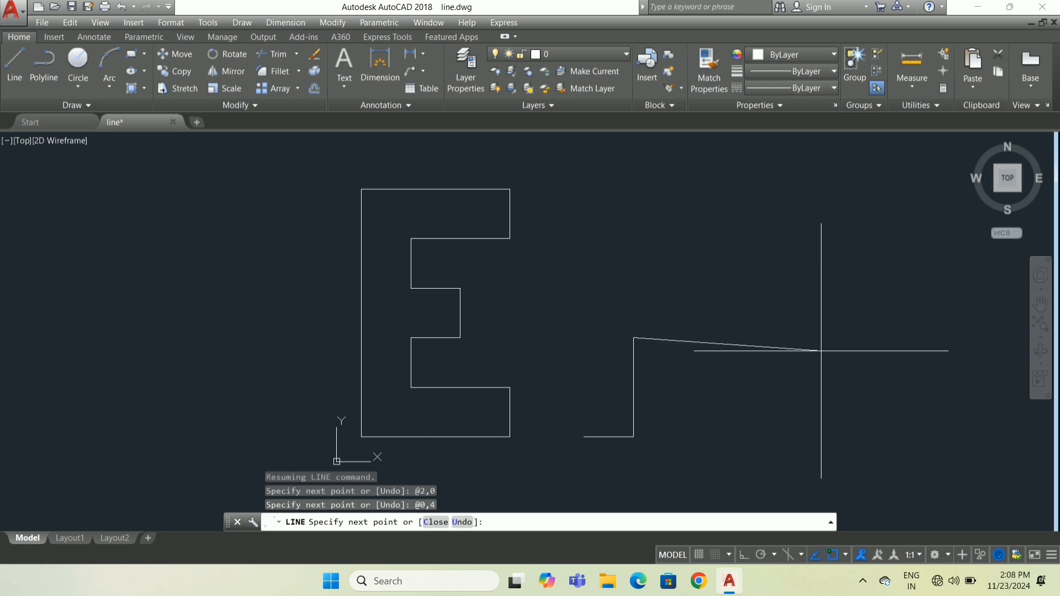
# Draw the F's middle arm with segments to relative points @2,0, @0,2 and @-2,0
pyautogui.write('@2,0')
pyautogui.press('Return')
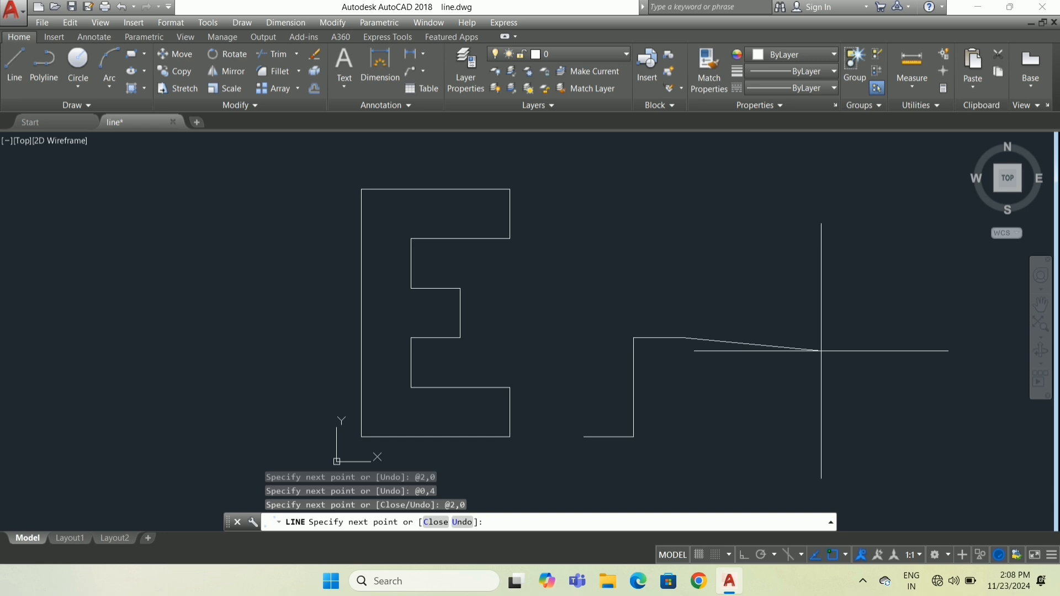
pyautogui.write('@0,2')
pyautogui.press('Return')
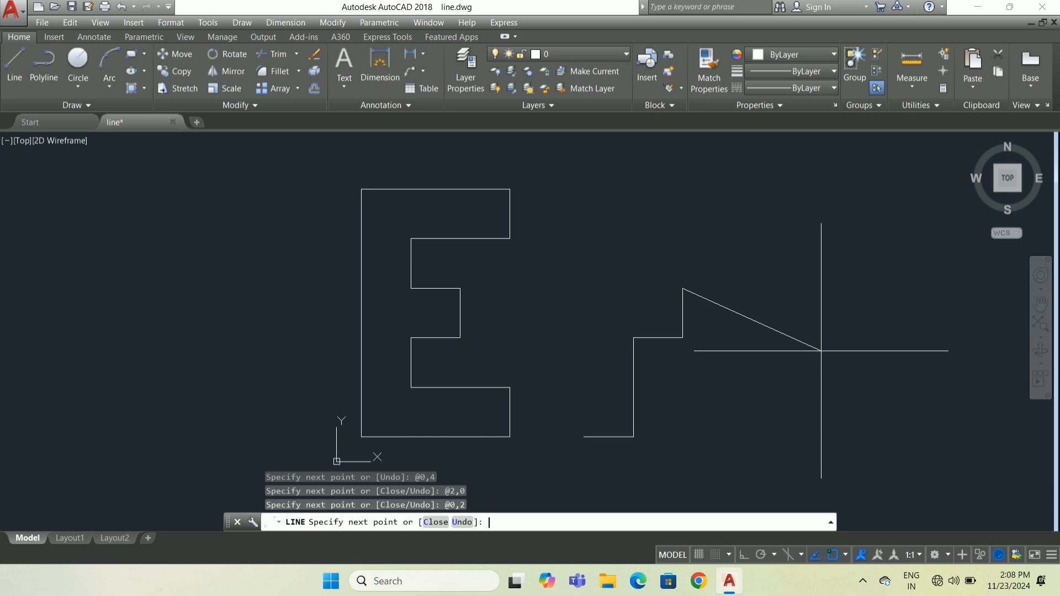
pyautogui.write('@')
pyautogui.write('2,0')
pyautogui.press('Return')
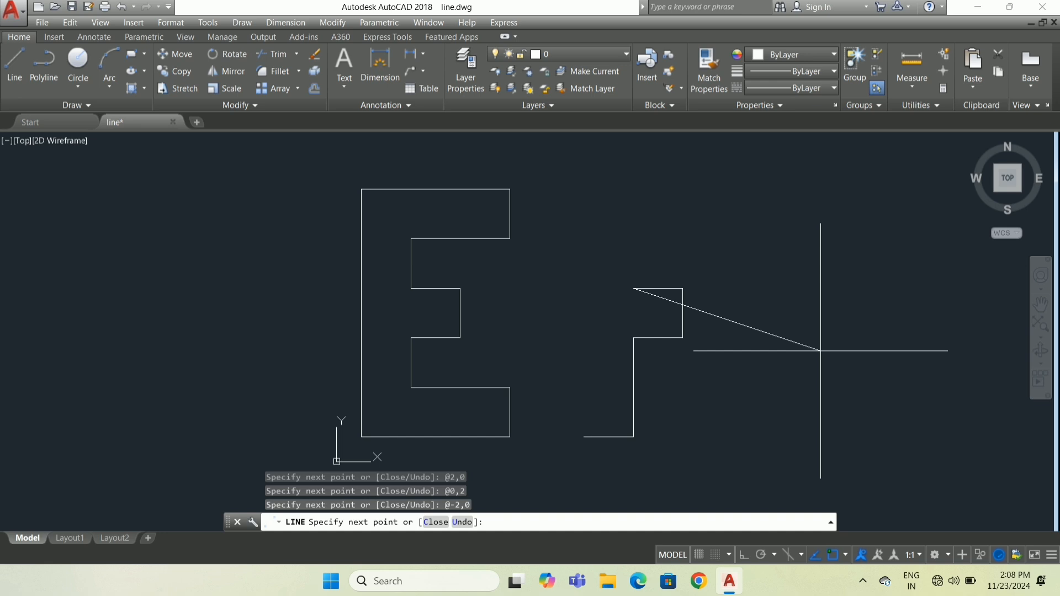
# Continue the F outline up to its top arm with relative points @0,2, @4,0 and @0,2
pyautogui.write('@0,2')
pyautogui.press('Return')
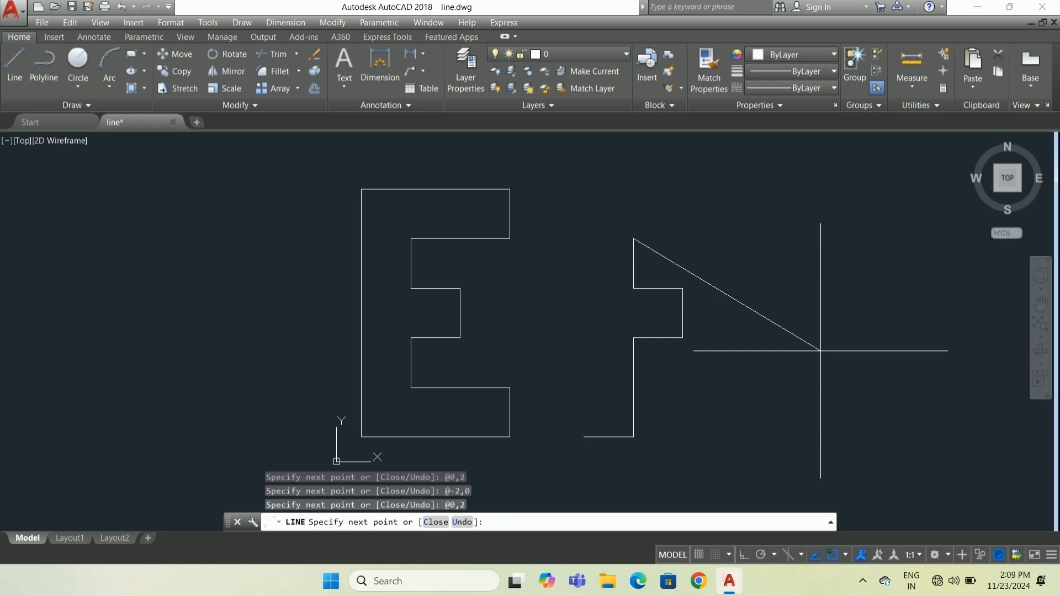
pyautogui.write('@4,0')
pyautogui.press('Return')
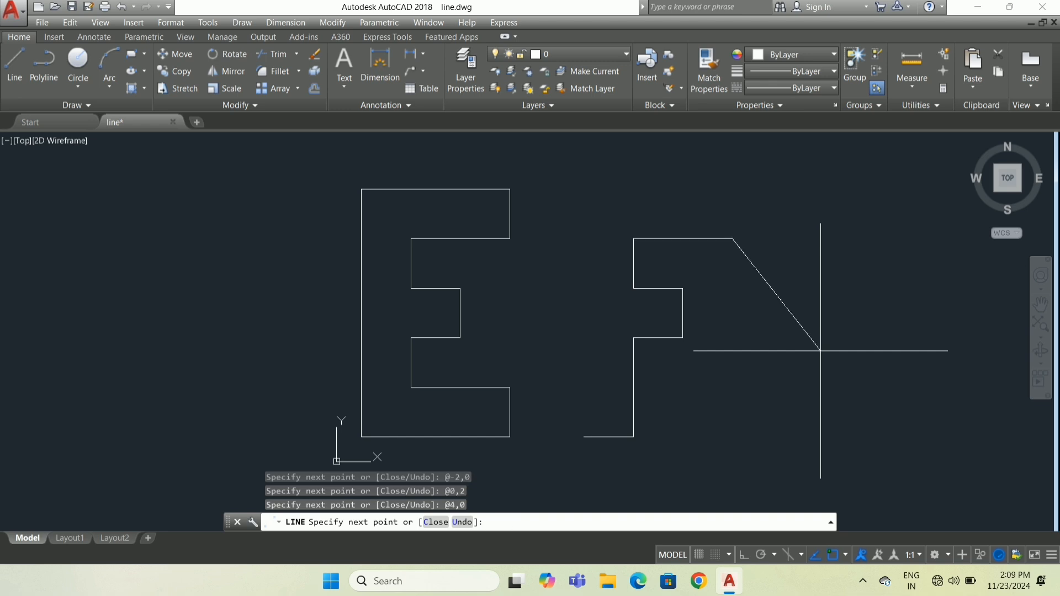
pyautogui.write('@0,2')
pyautogui.press('Return')
# Draw the F's top edge to relative point @-6,0 and close the outline back to its start point
pyautogui.write('@')
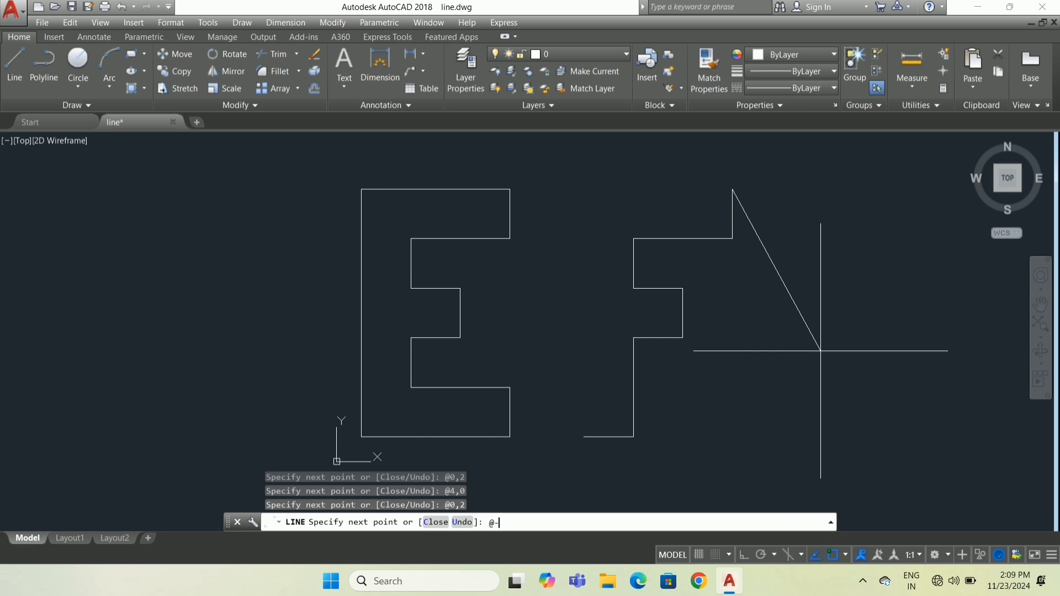
pyautogui.write('-6,0')
pyautogui.press('Return')
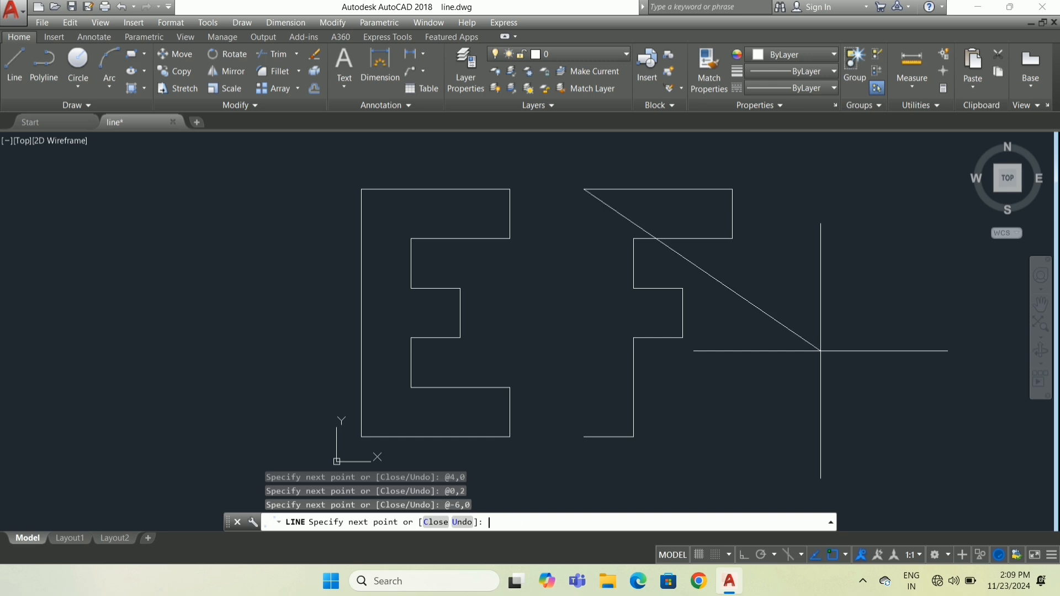
pyautogui.write('c')
pyautogui.press('Return')
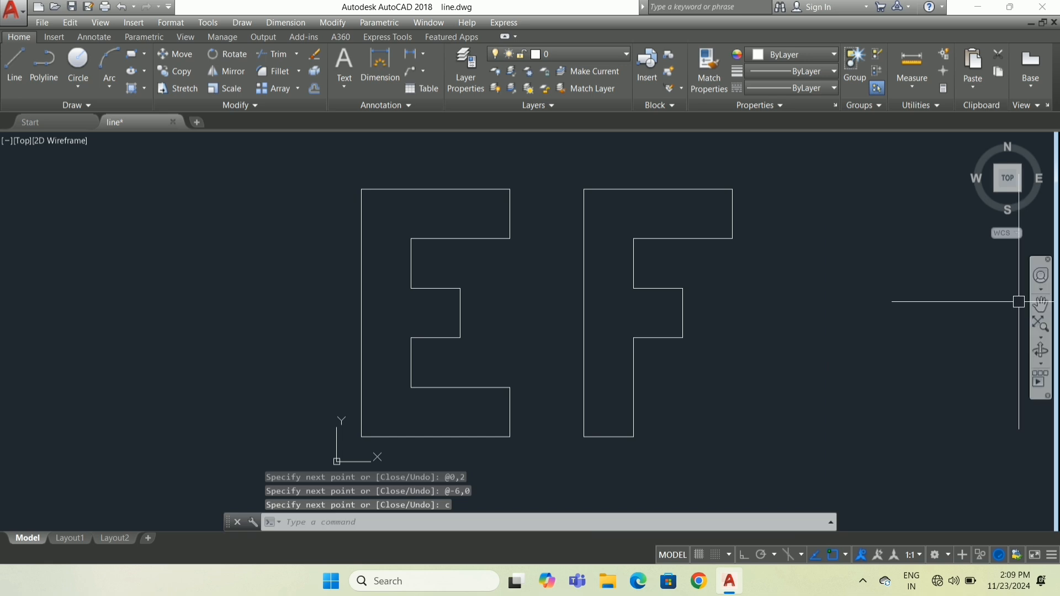
# Start a line at absolute point 20,1 beside the F and draw the H's first foot with relative point @2,0
pyautogui.click(1040, 303)
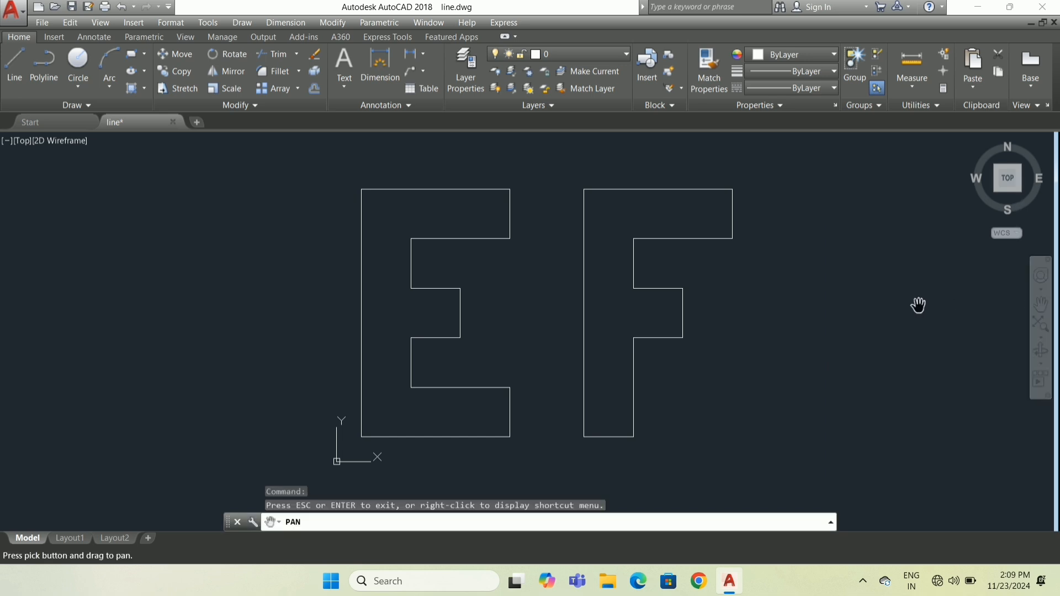
pyautogui.moveTo(916, 298); pyautogui.dragTo(791, 301)
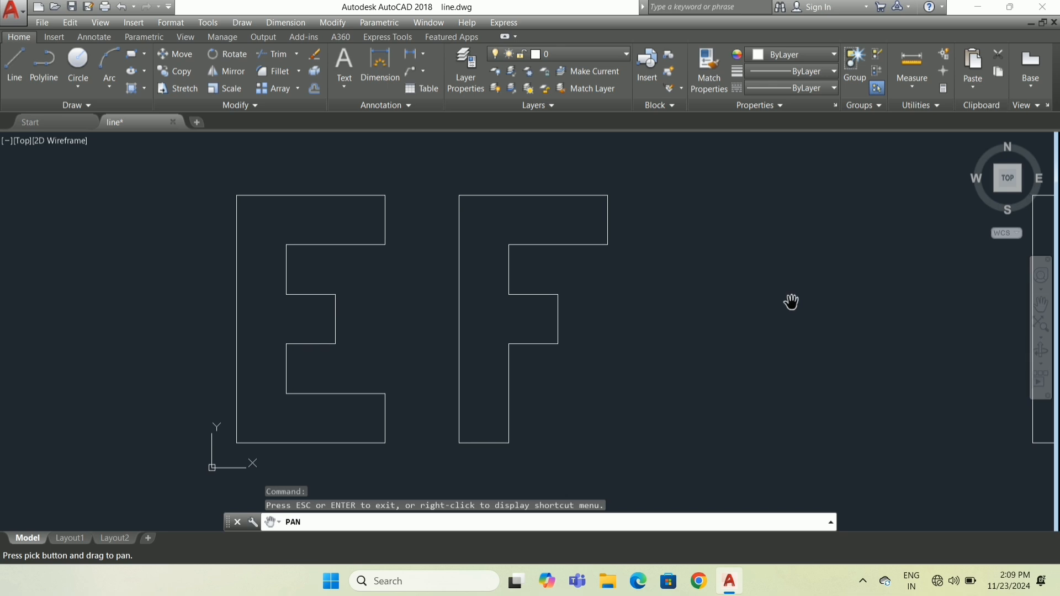
pyautogui.press('Escape')
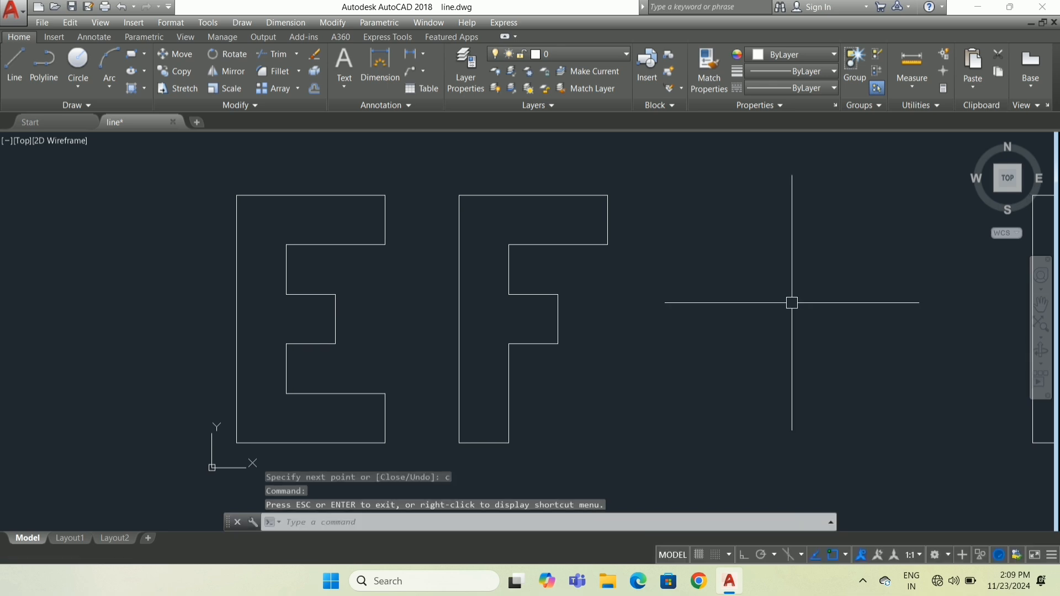
pyautogui.write('L')
pyautogui.press('Return')
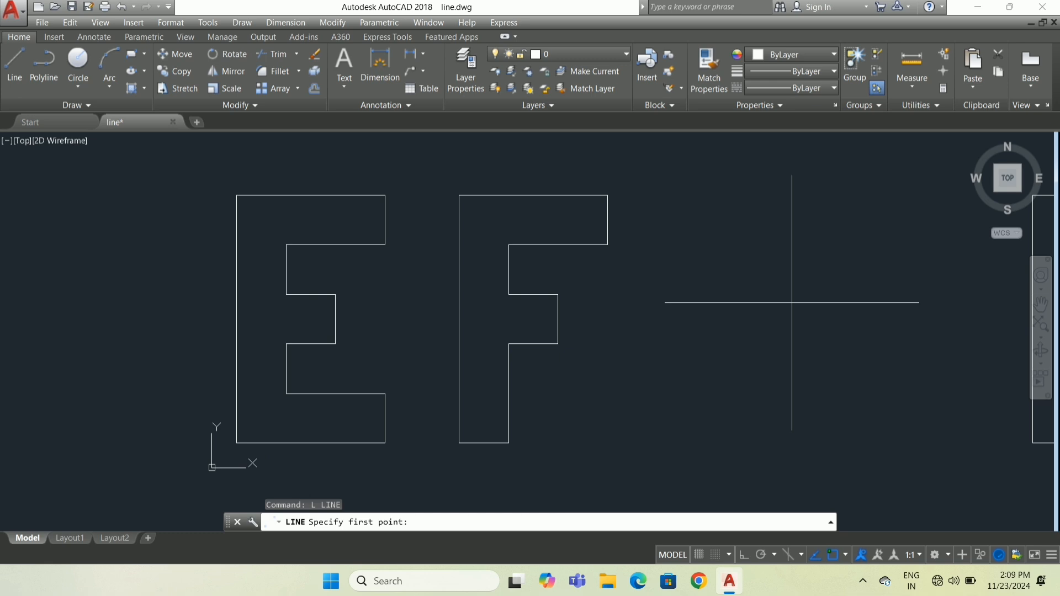
pyautogui.write('20,1')
pyautogui.press('Return')
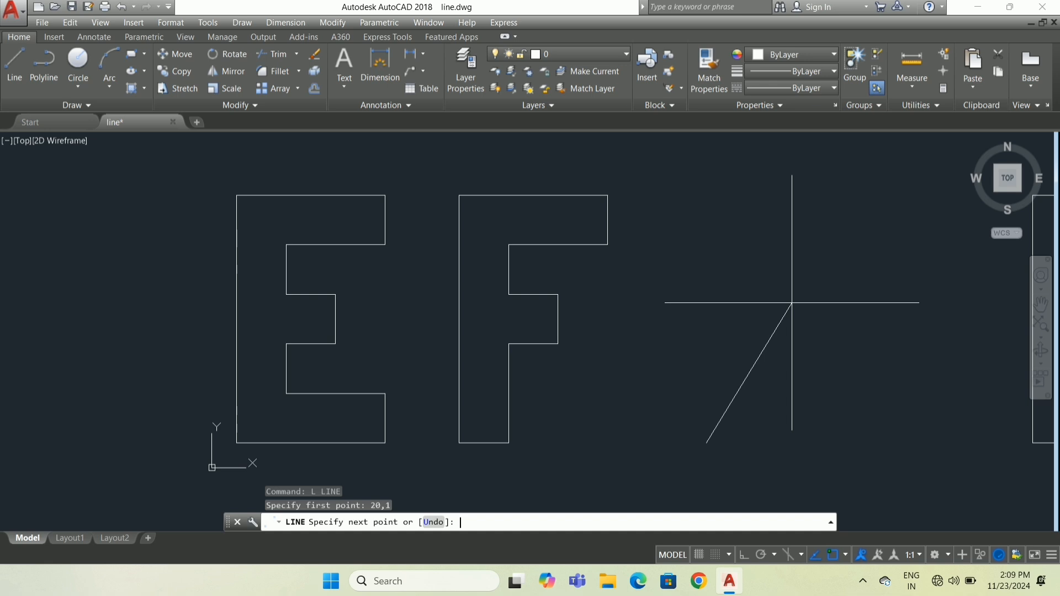
pyautogui.write('@2,0')
pyautogui.press('Return')
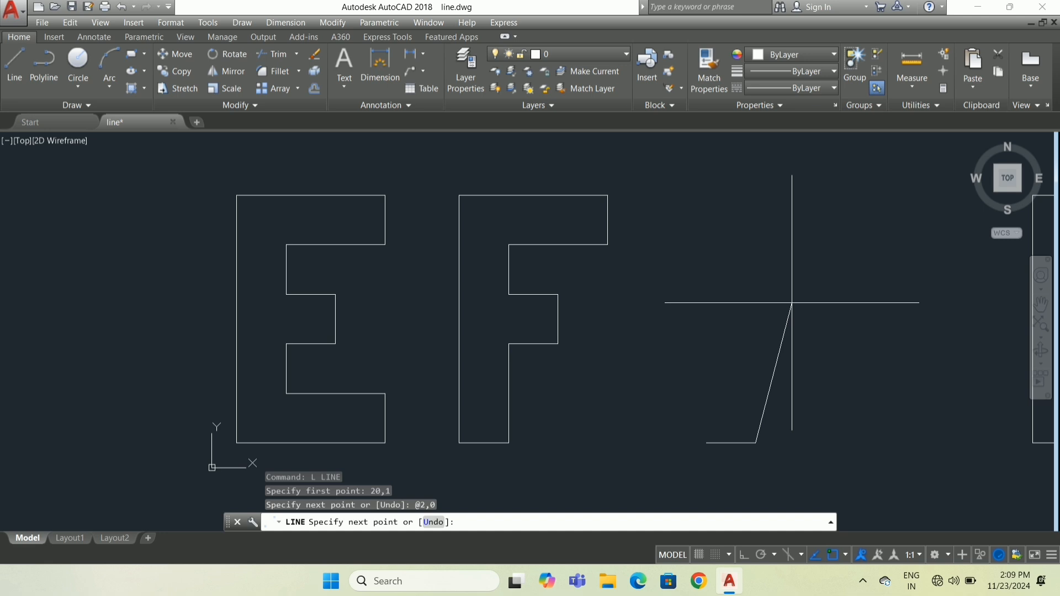
# Draw the H's lower notch with segments to relative points @0,4, @2,0 and @0,-4
pyautogui.write('@4')
pyautogui.press('BackSpace')
pyautogui.write('0,4')
pyautogui.press('Return')
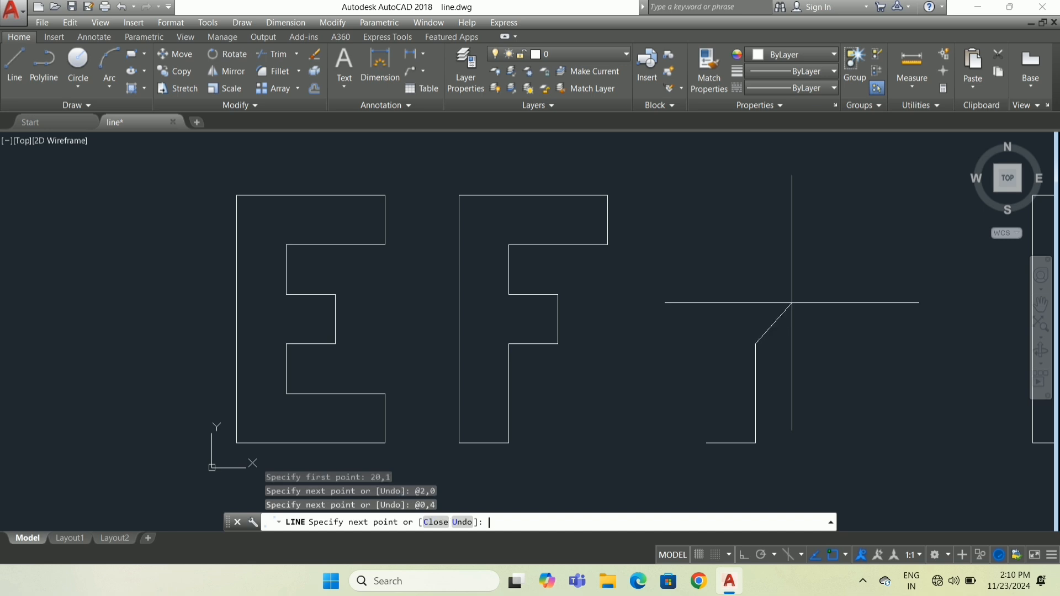
pyautogui.write('@2,0')
pyautogui.press('Return')
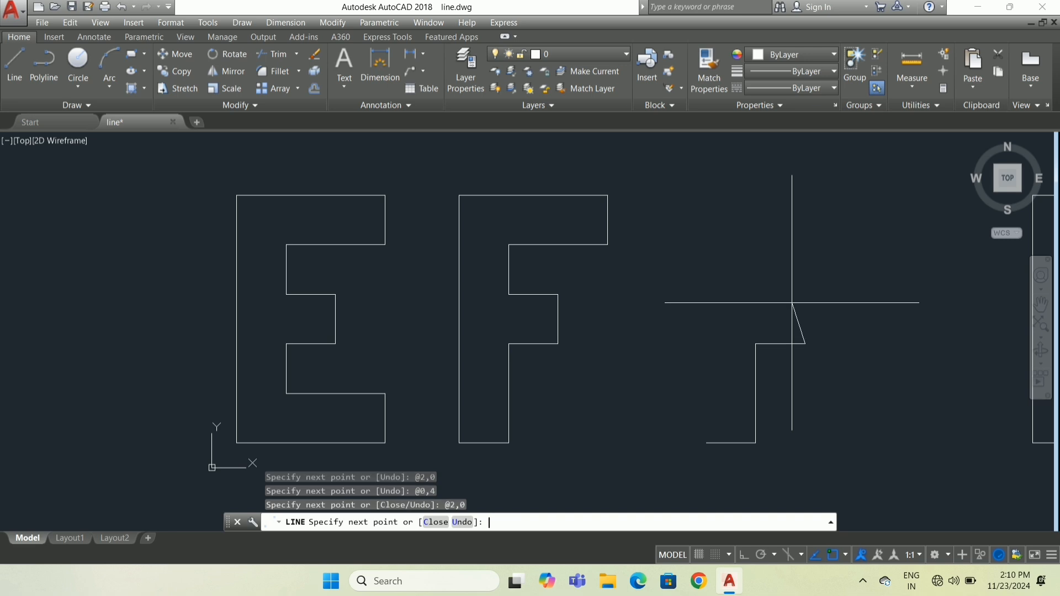
pyautogui.write('@0,-4')
pyautogui.press('Return')
# Draw the H's second leg with segments to relative points @2,0, @0,10 and @-2,0
pyautogui.write('@')
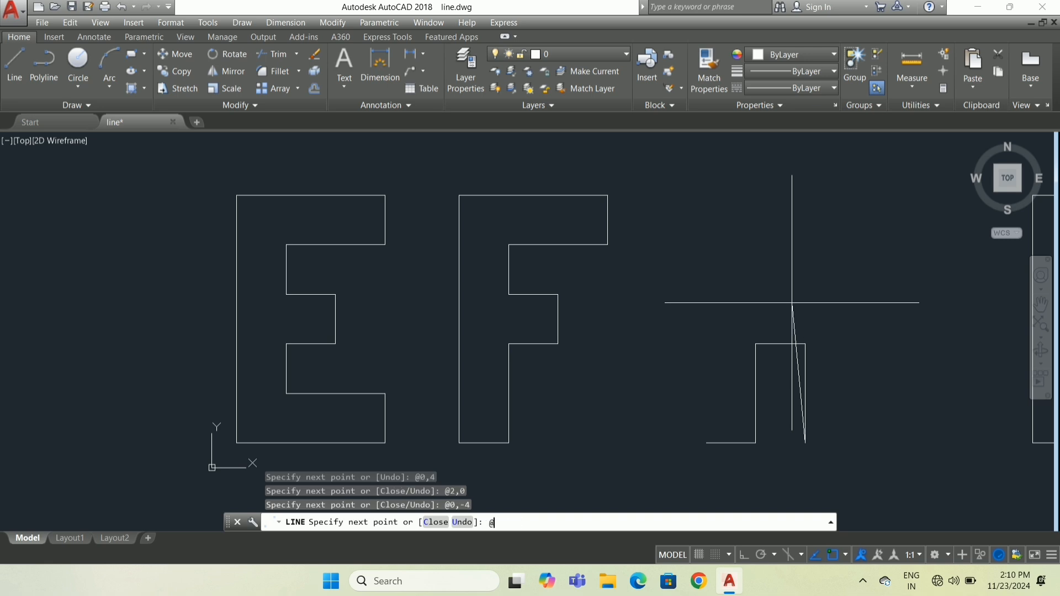
pyautogui.write('2,0')
pyautogui.press('Return')
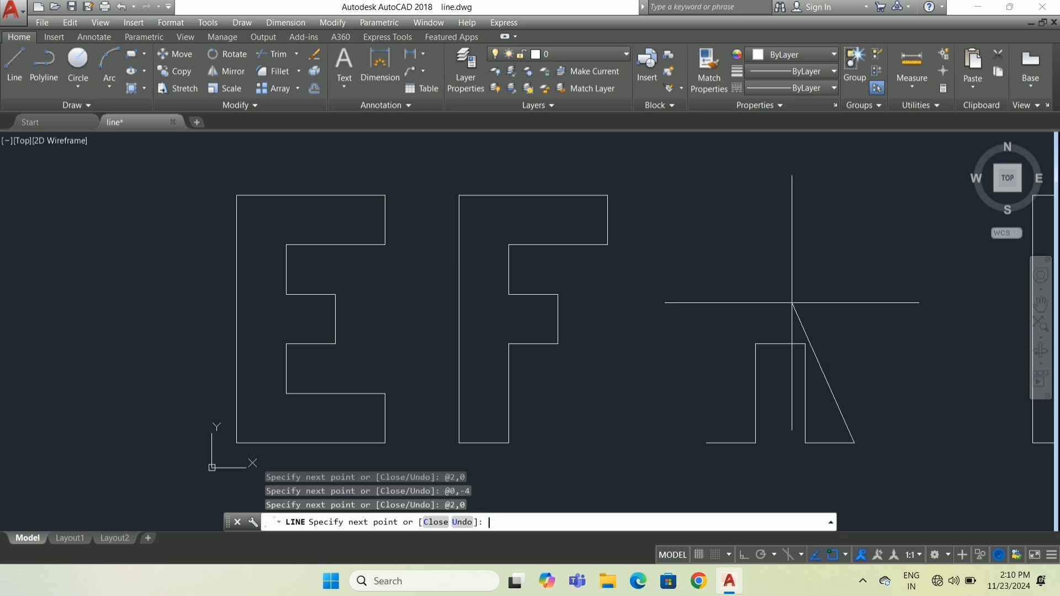
pyautogui.write('@1')
pyautogui.press('BackSpace')
pyautogui.write('0,10')
pyautogui.press('Return')
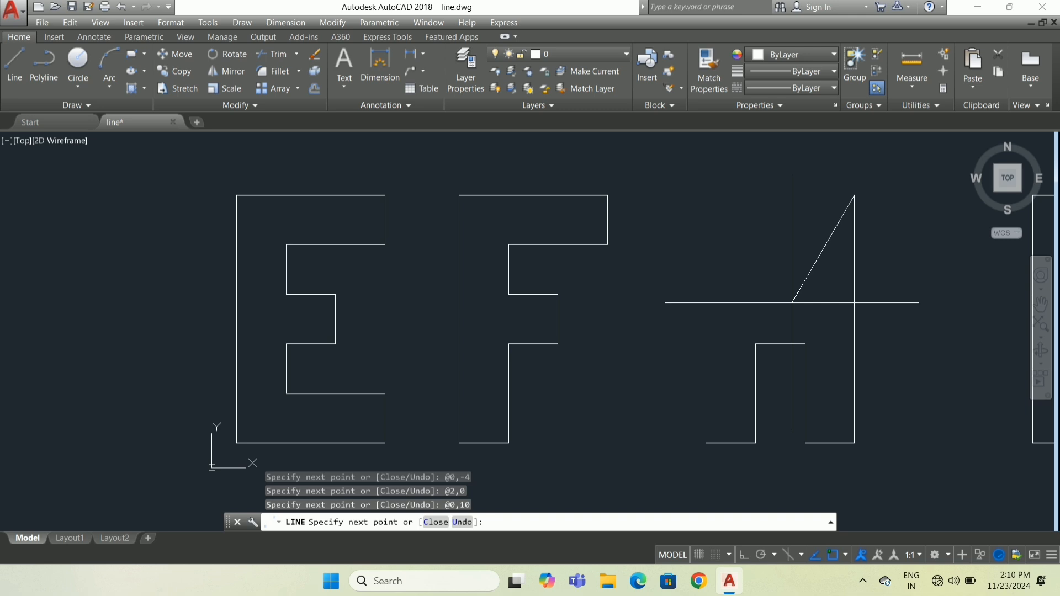
pyautogui.write('@-2,0')
pyautogui.press('Return')
# Draw the H's upper notch with segments to relative points @0,-4, @-2,0 and @0,4
pyautogui.write('@')
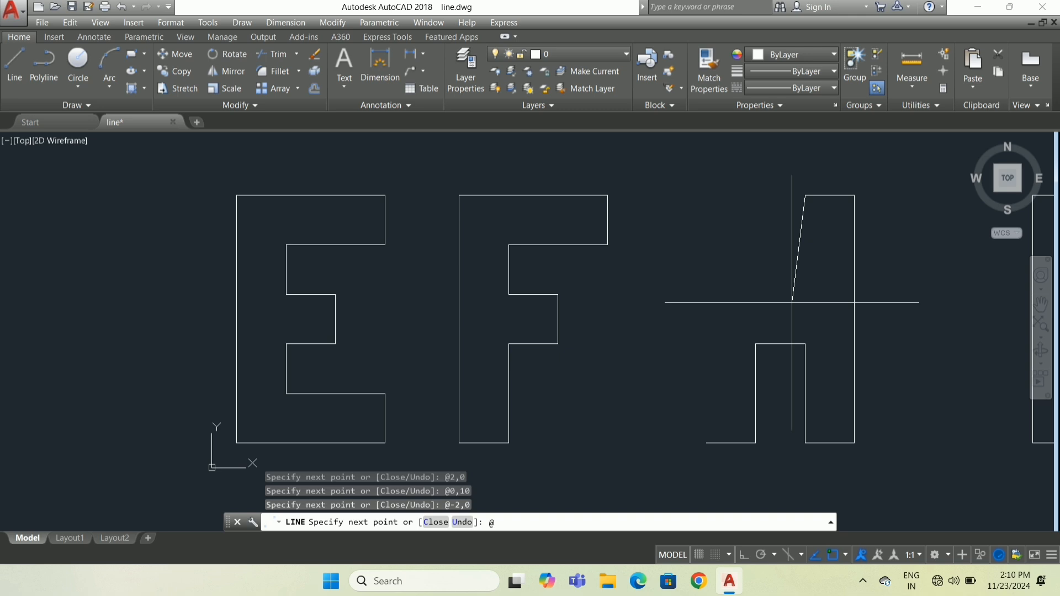
pyautogui.write('0,-4')
pyautogui.press('Return')
pyautogui.write('@-3')
pyautogui.press('BackSpace')
pyautogui.write('2,0')
pyautogui.press('Return')
pyautogui.write('@')
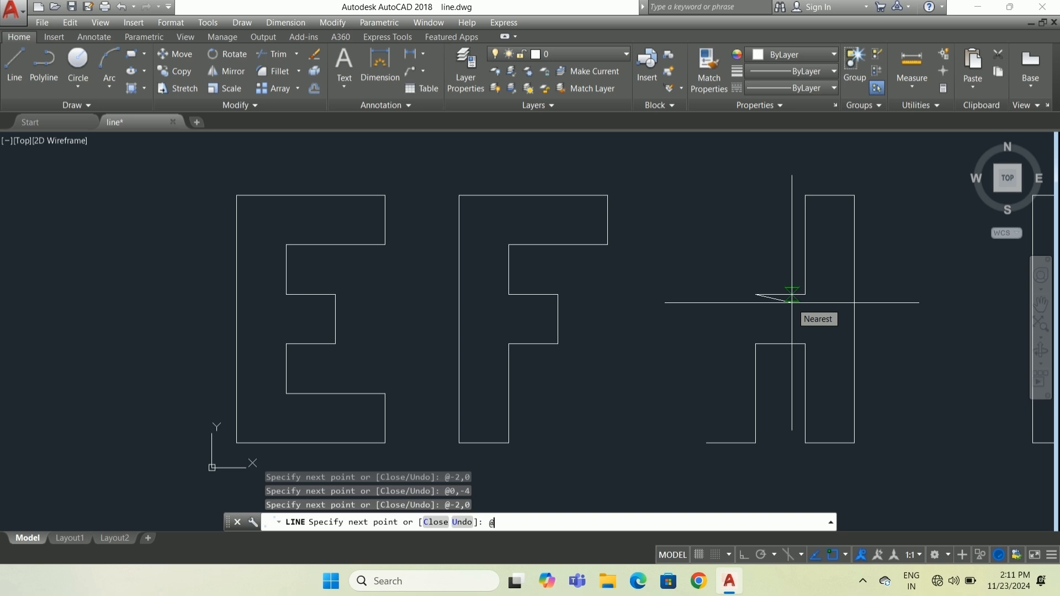
pyautogui.write('0,4')
pyautogui.press('Return')
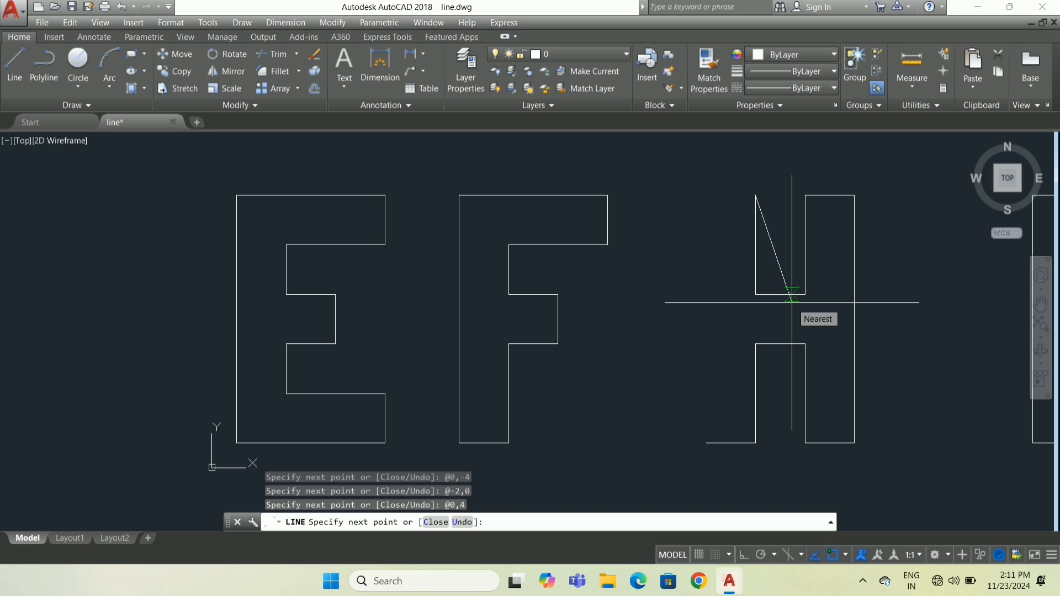
# Complete the H outline with relative points @-2,0 and @0,-10 back to its start point, and end the line
pyautogui.write('@-2,0')
pyautogui.press('Return')
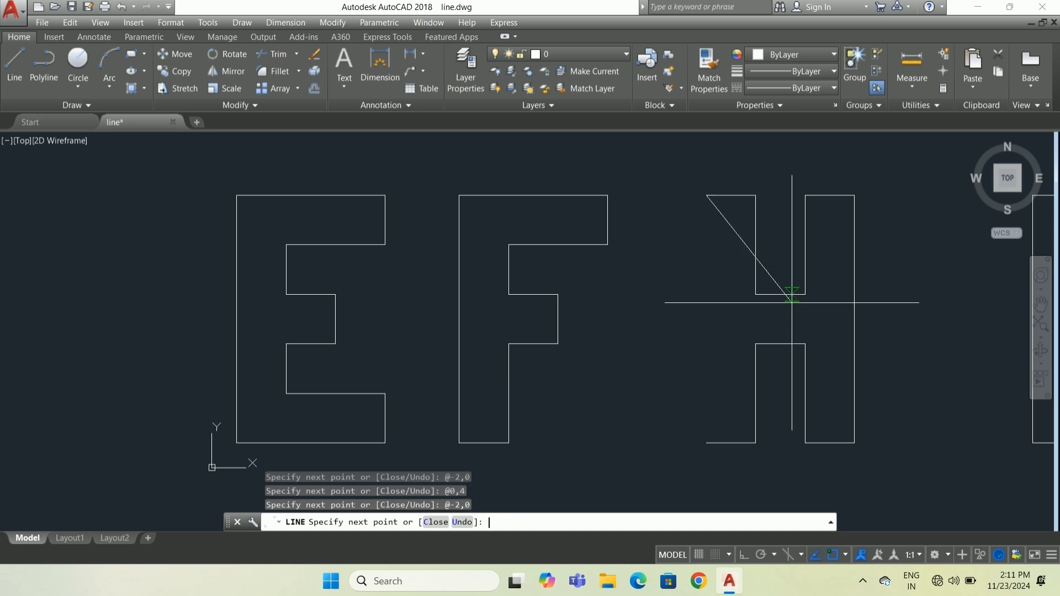
pyautogui.write('@')
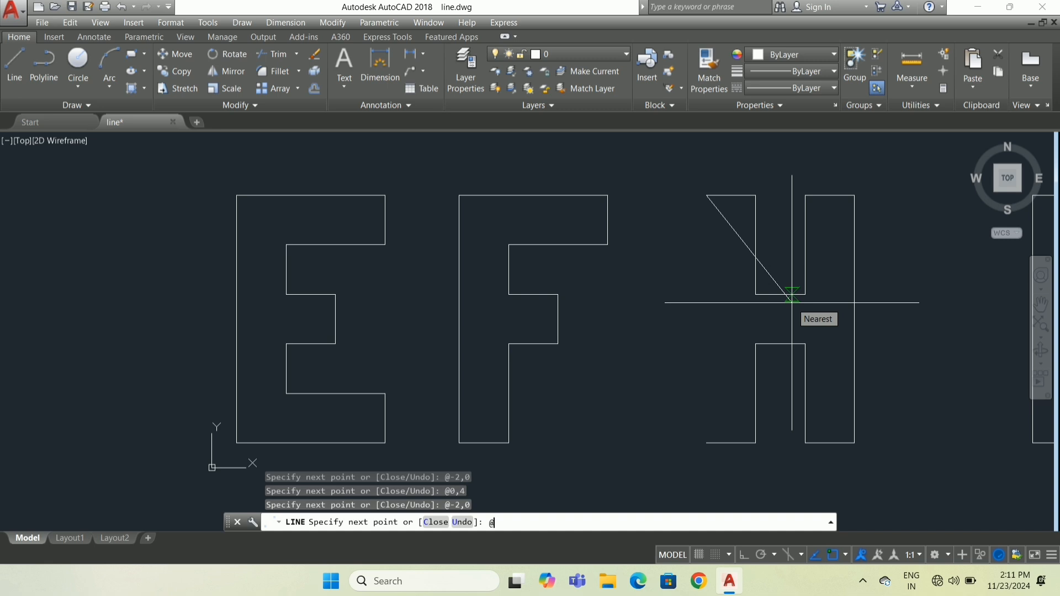
pyautogui.write('0,-10')
pyautogui.press('Return')
pyautogui.press('Return')
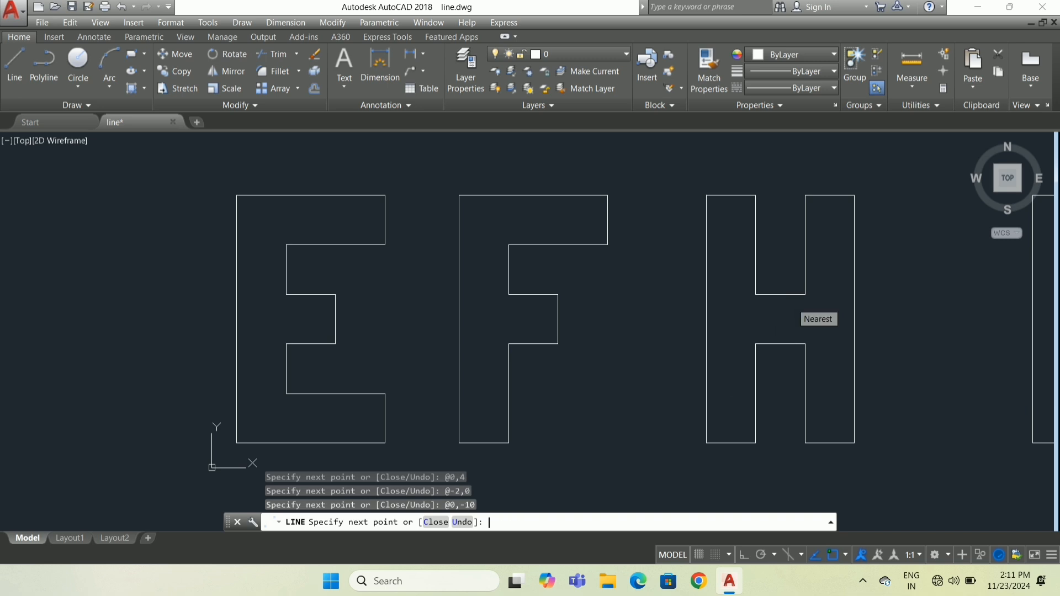